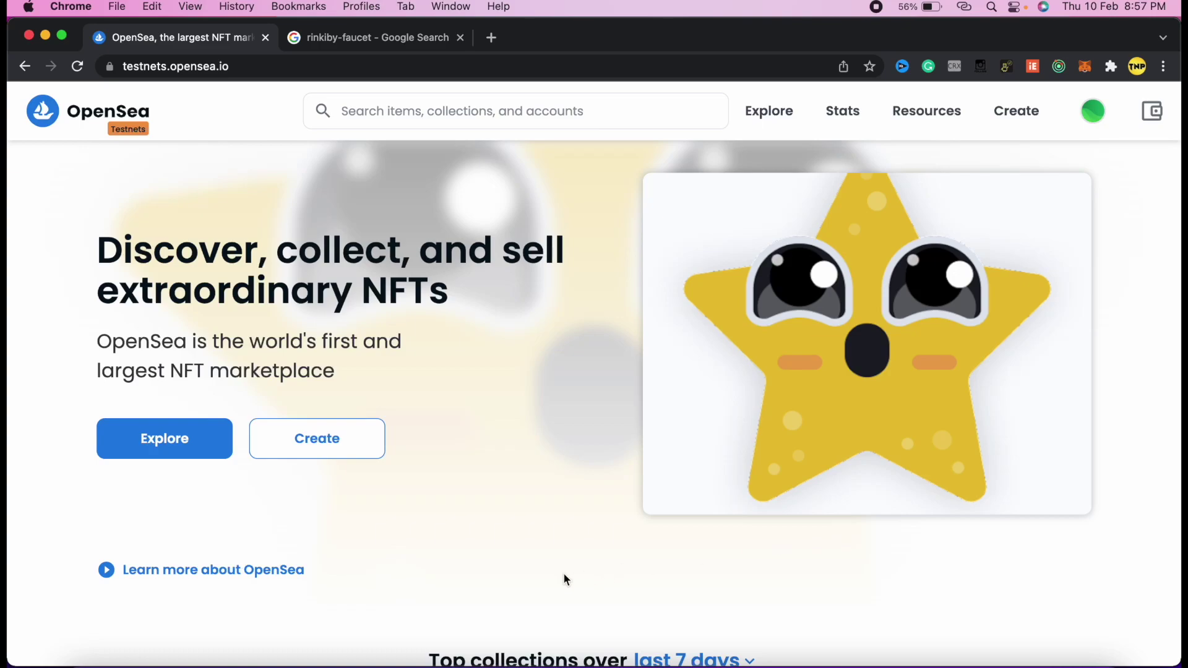
Step: Scroll the OpenSea testnets homepage down to the Top collections over the last 7 days grid
scroll(564, 575, "down", 8)
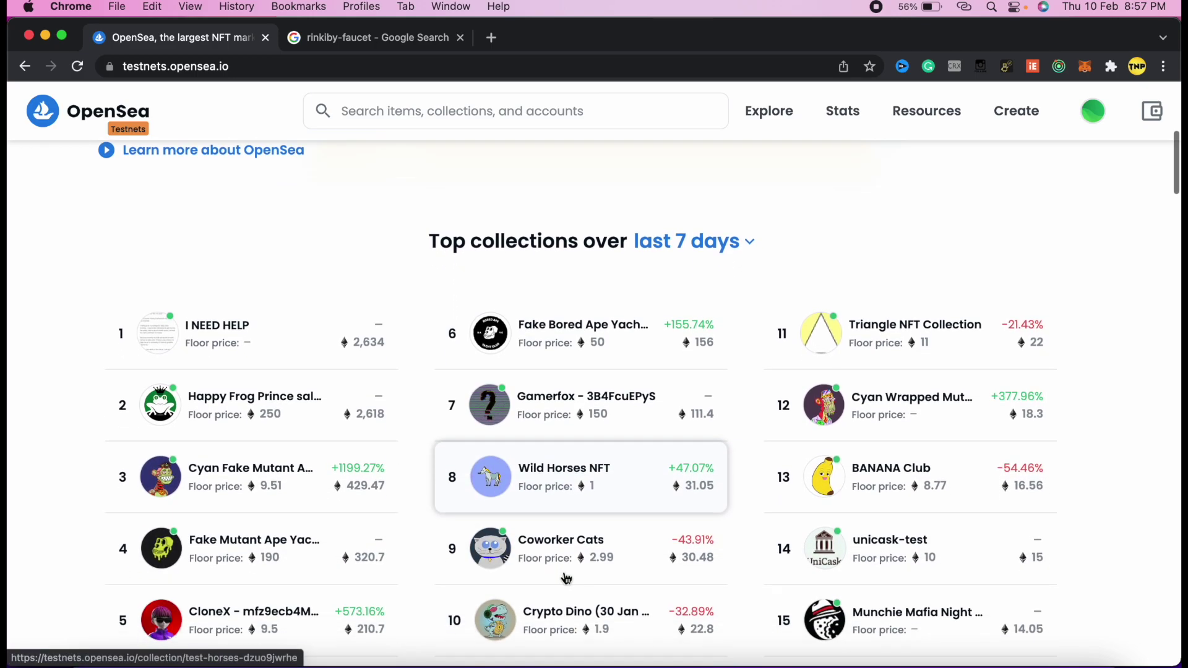
scroll(562, 575, "down", 1)
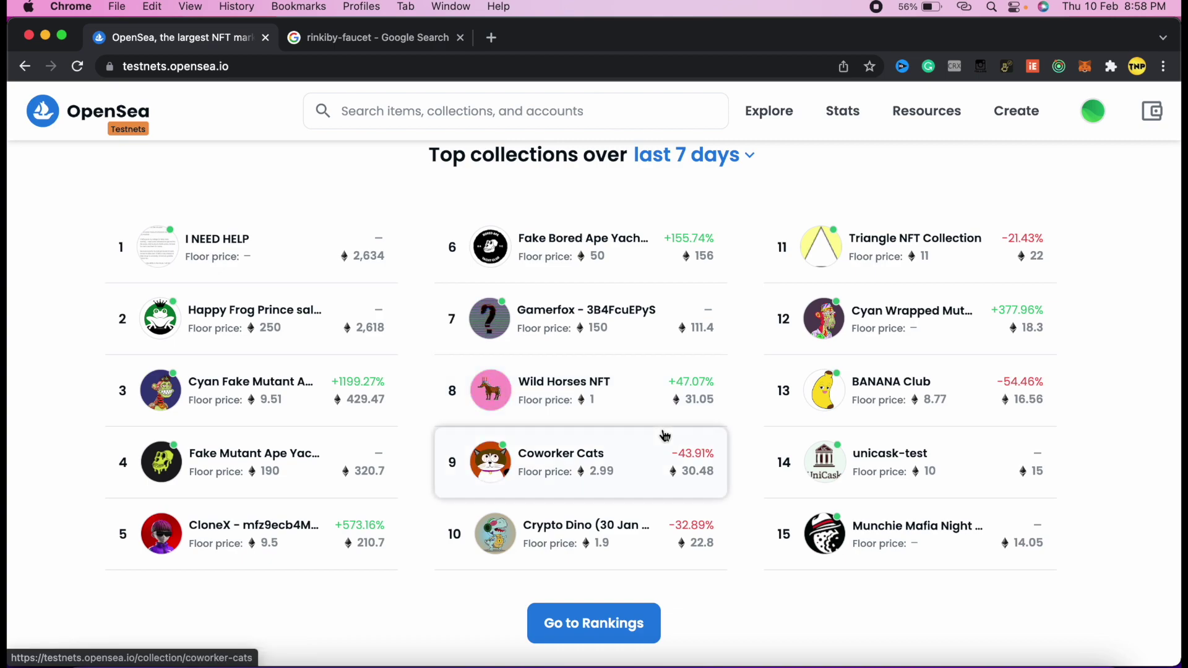
Step: Check Account 1's 0.101 ETH Rinkeby balance in MetaMask, close the wallet, then reopen it
left_click(1084, 66)
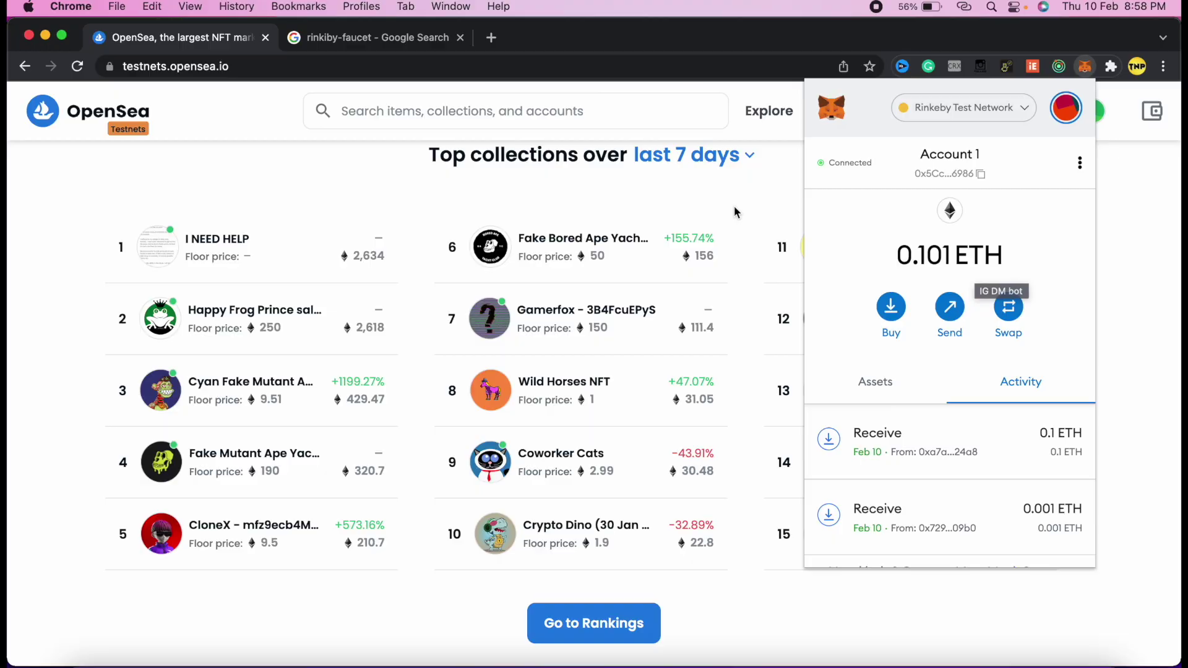
left_click(482, 230)
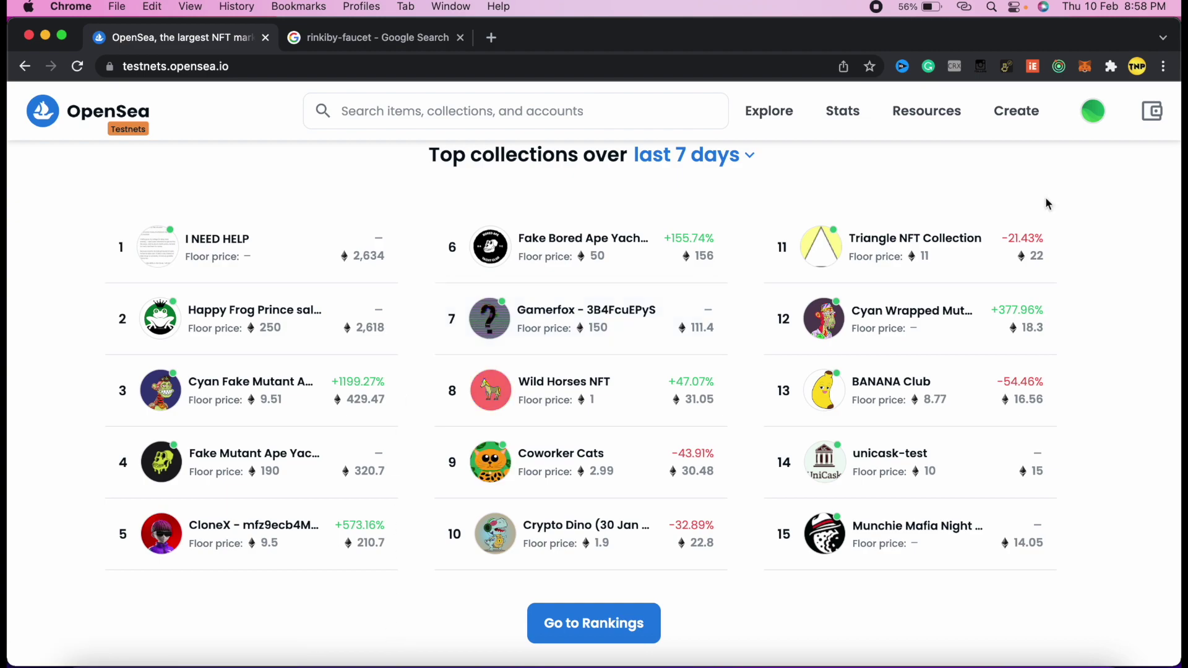
left_click(1085, 66)
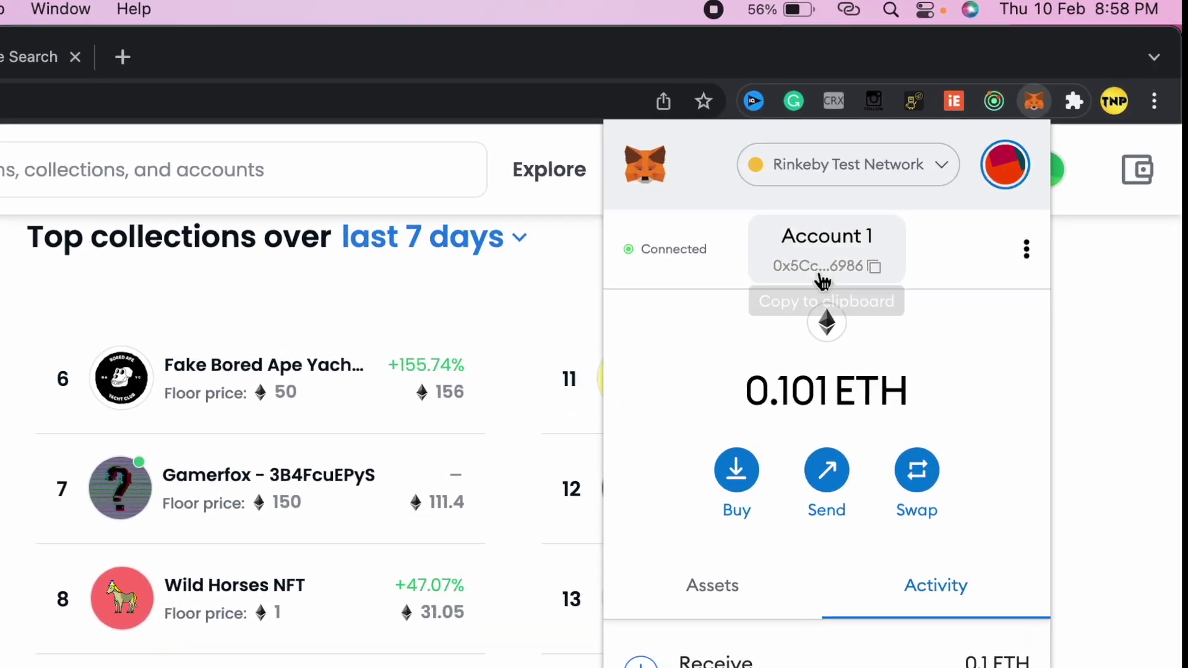
Step: Search 'download metamask' in a new tab and open the MetaMask download page
left_click(457, 39)
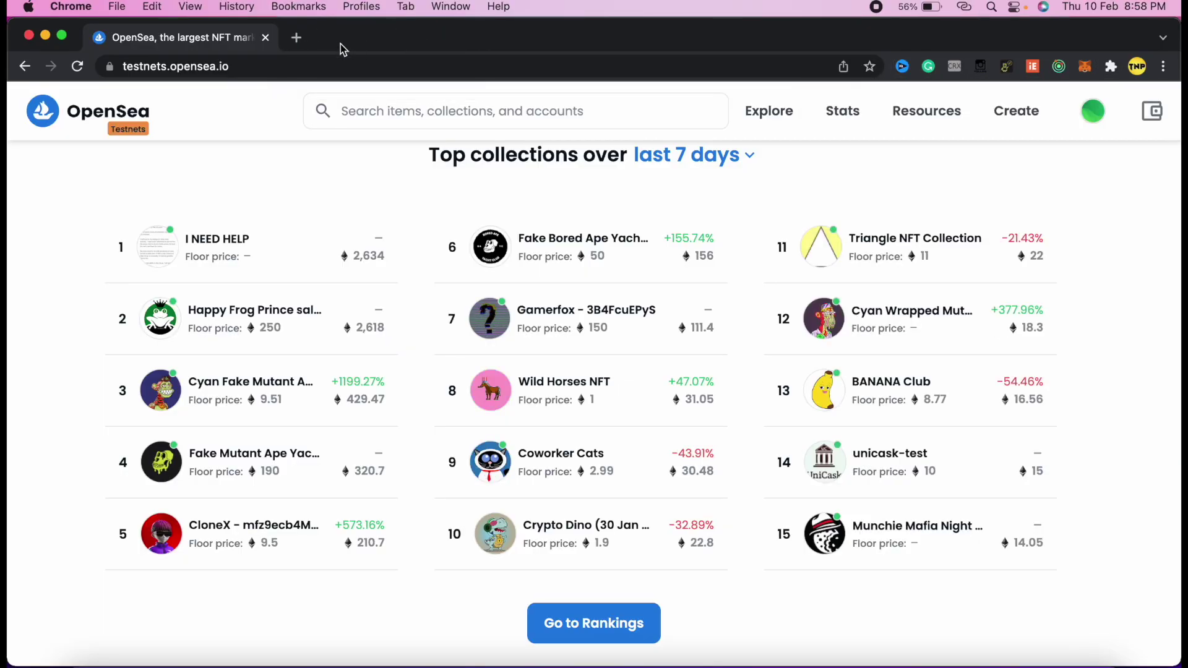
left_click(291, 37)
type("download metamas")
left_click(187, 301)
scroll(381, 533, "down", 3)
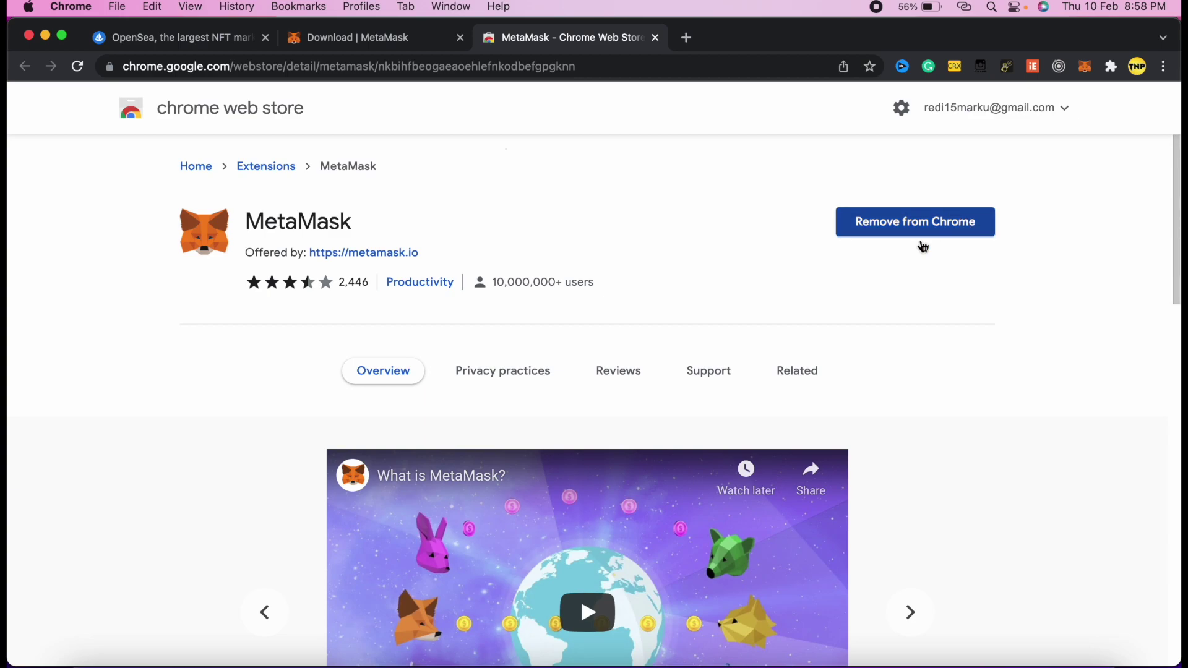
Step: Close the Chrome Web Store and download tabs and reopen MetaMask over OpenSea
left_click(655, 38)
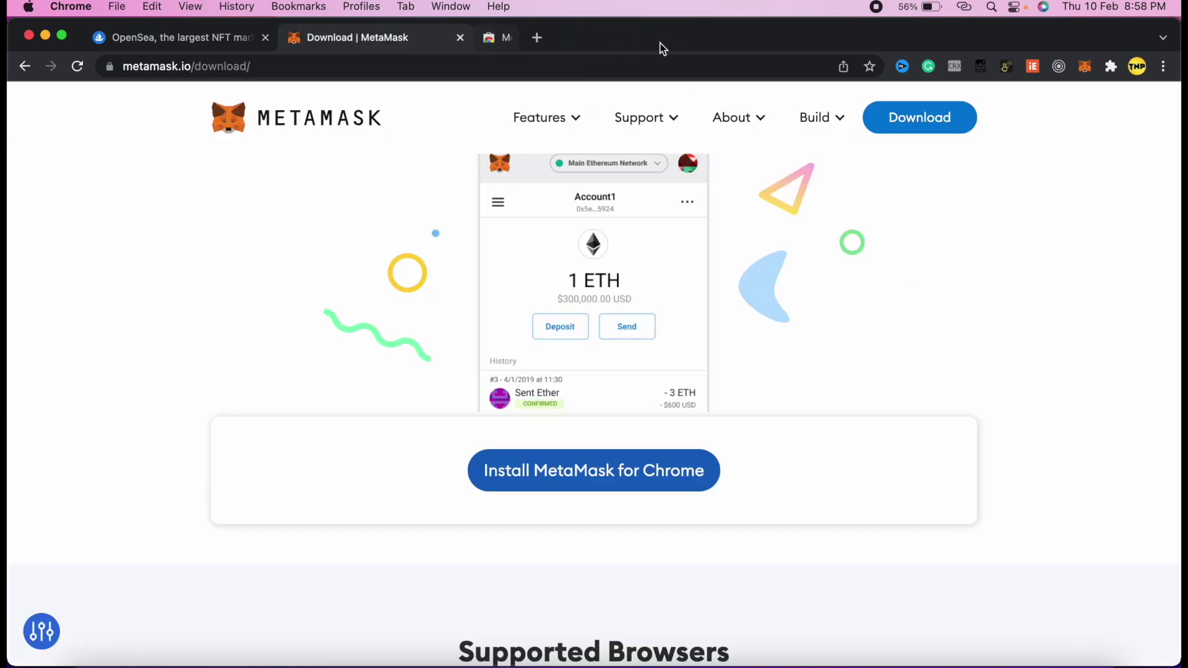
left_click(462, 38)
left_click(1084, 67)
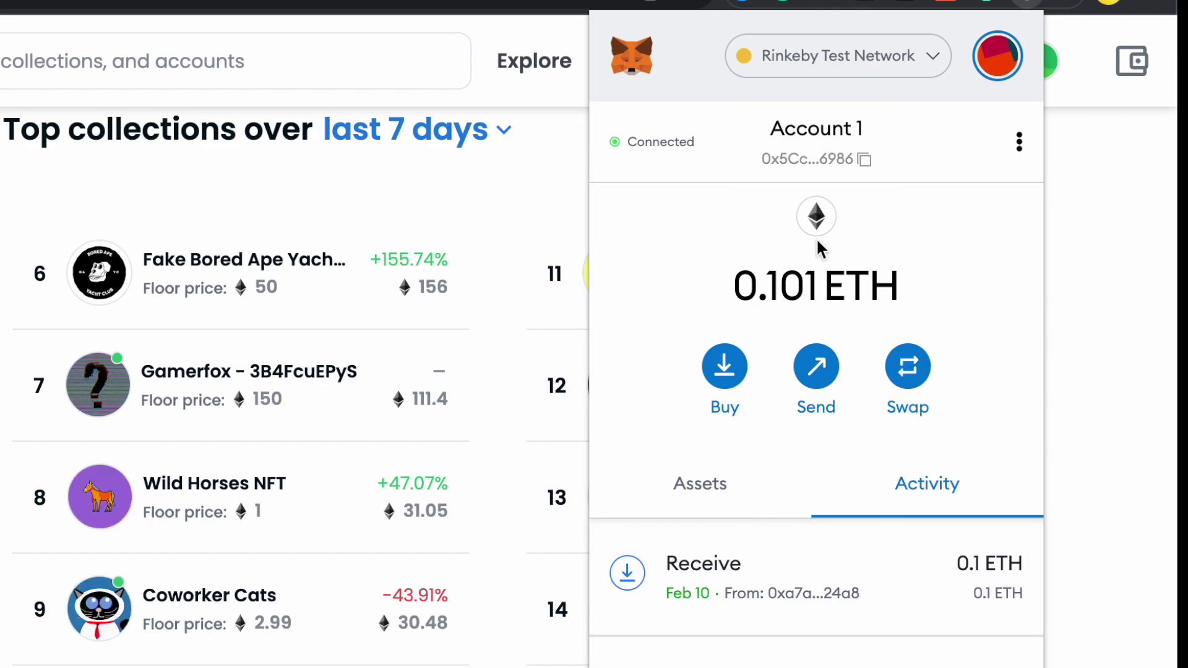
Step: Turn on showing test networks in MetaMask's network settings
left_click(875, 71)
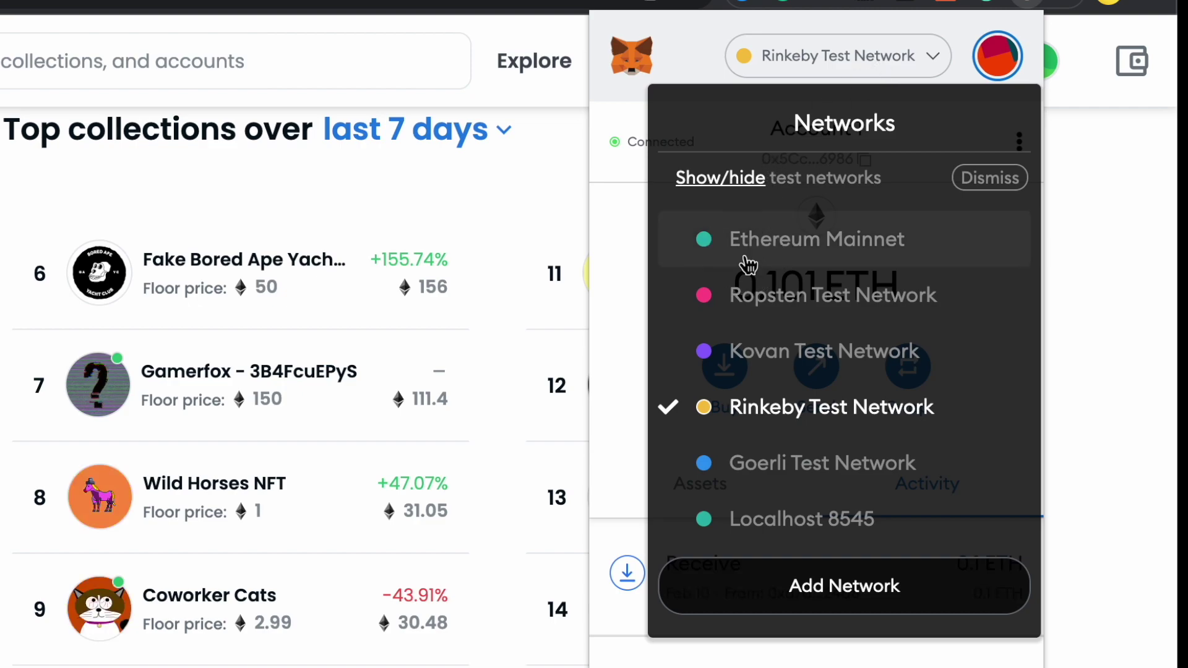
left_click(757, 241)
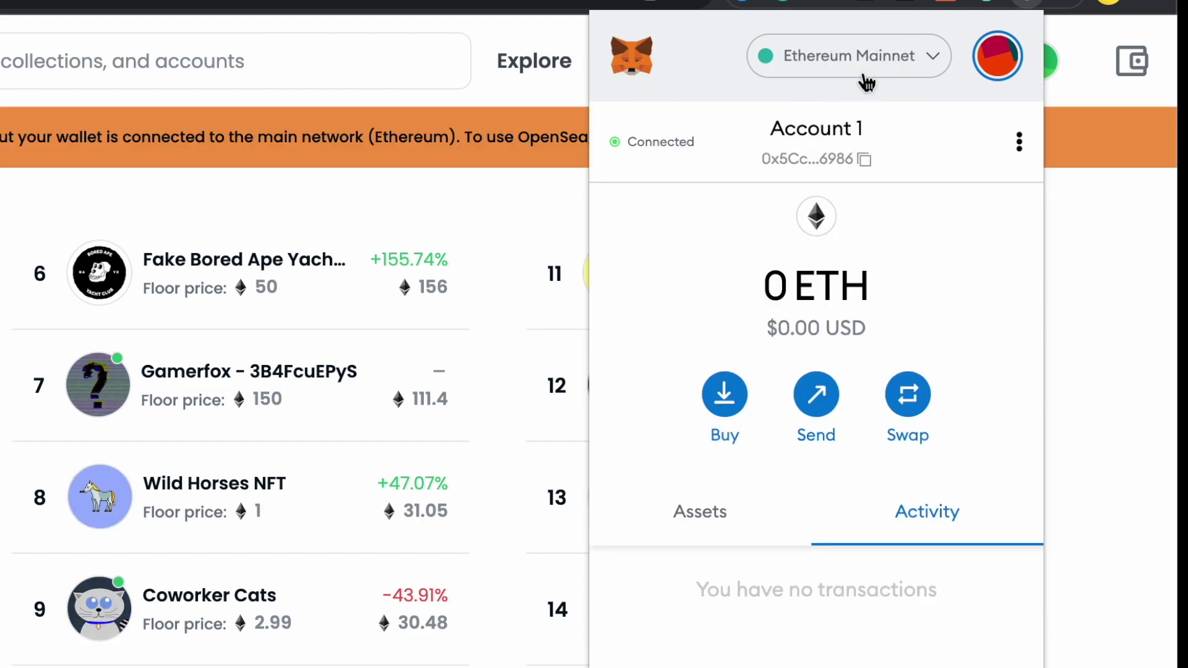
left_click(873, 64)
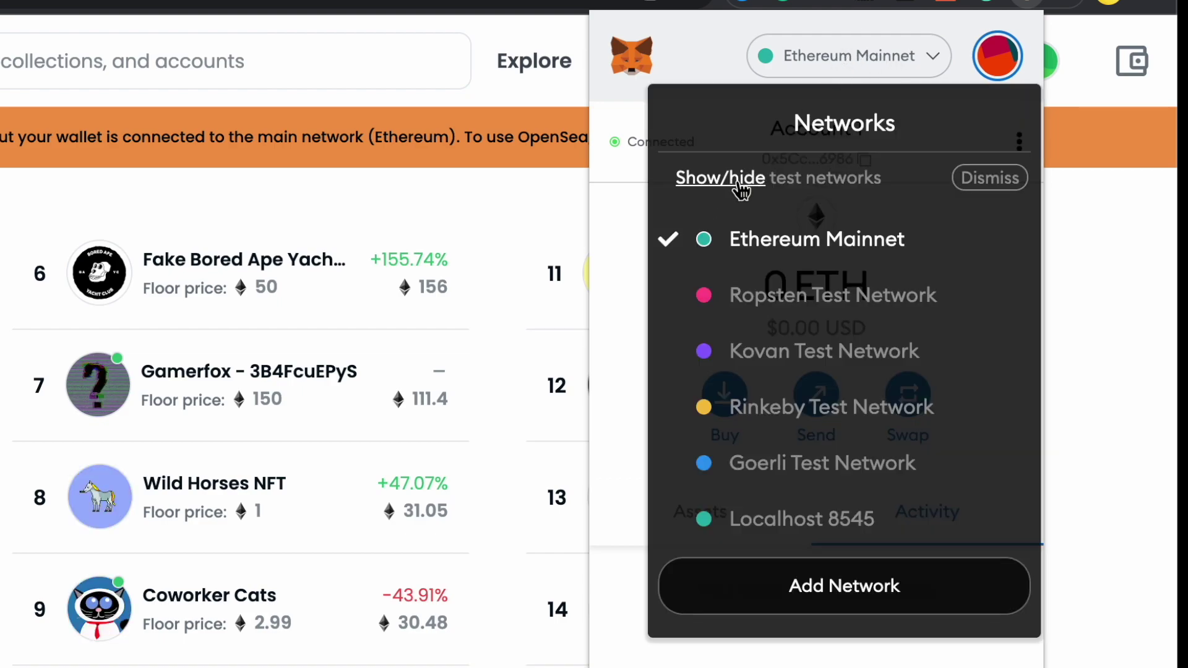
left_click(738, 181)
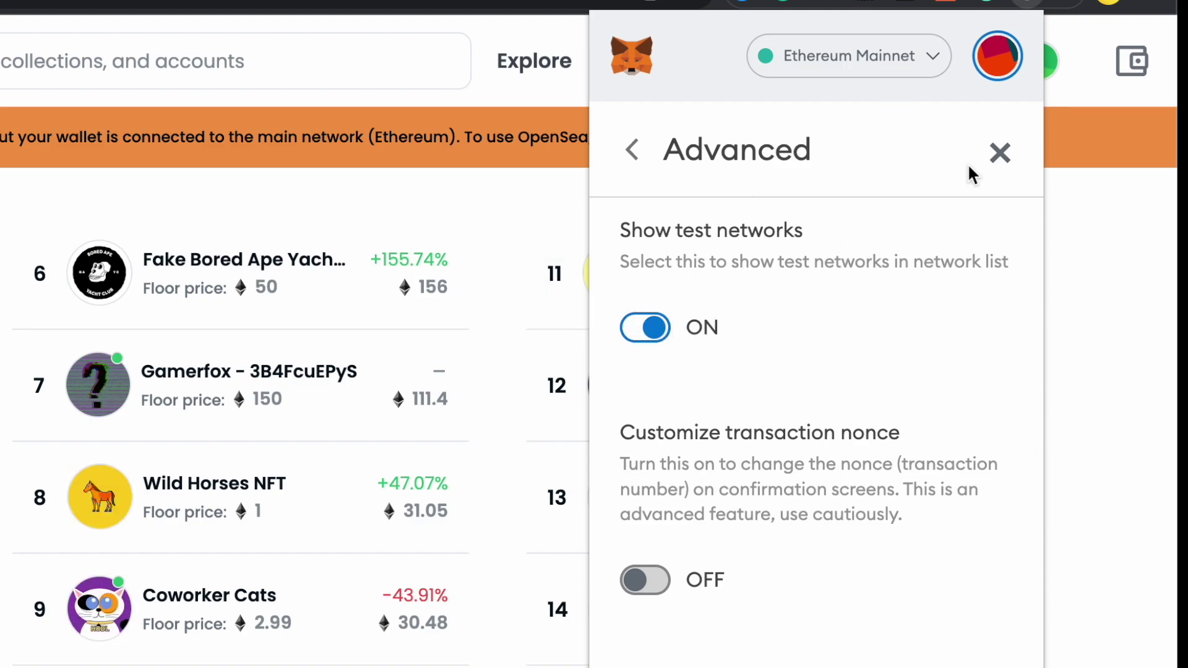
left_click(1000, 153)
Step: Switch the wallet back to Rinkeby Test Network and copy Account 1's address
left_click(872, 60)
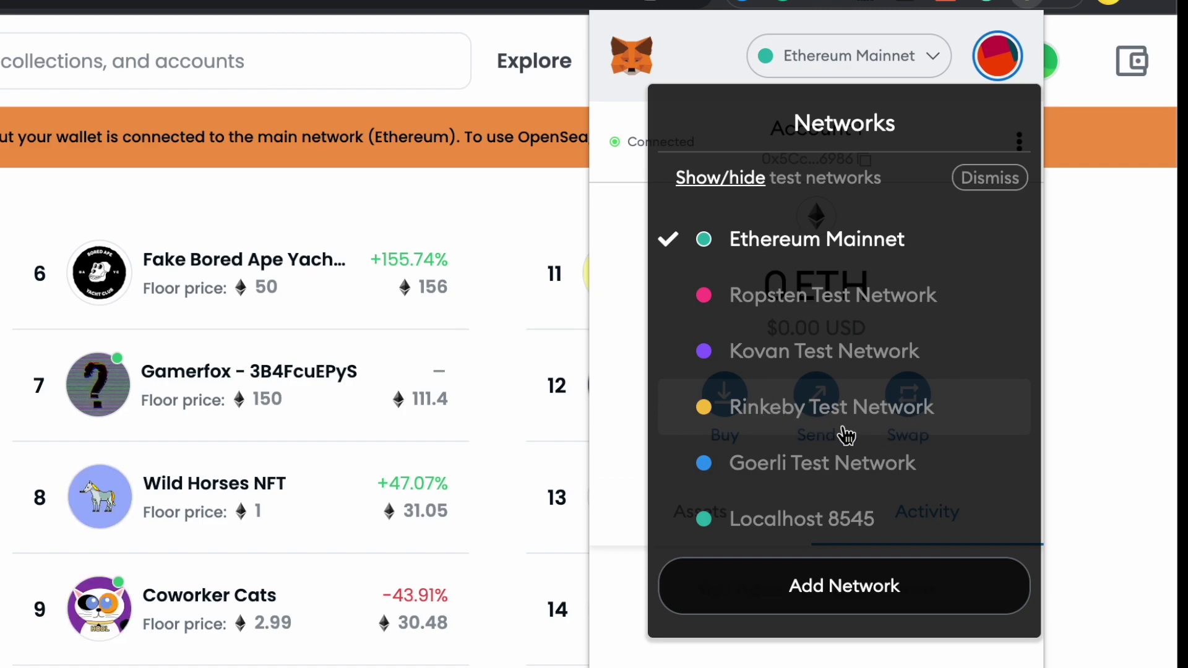
left_click(888, 425)
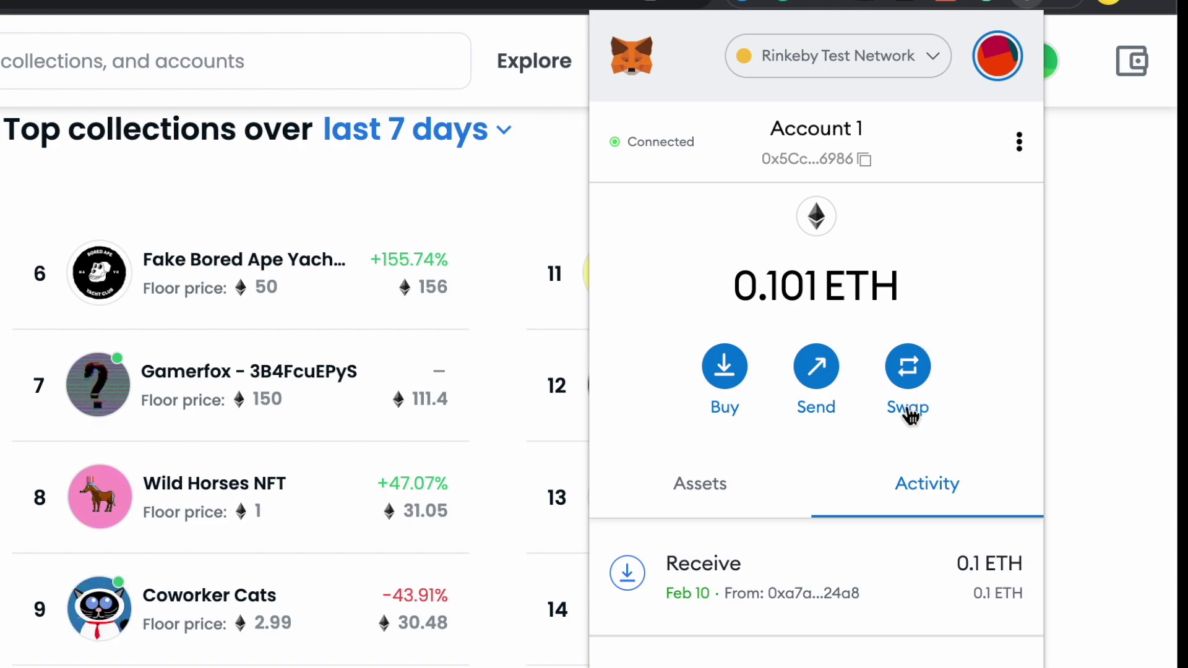
scroll(770, 472, "down", 1)
scroll(770, 472, "down", 1)
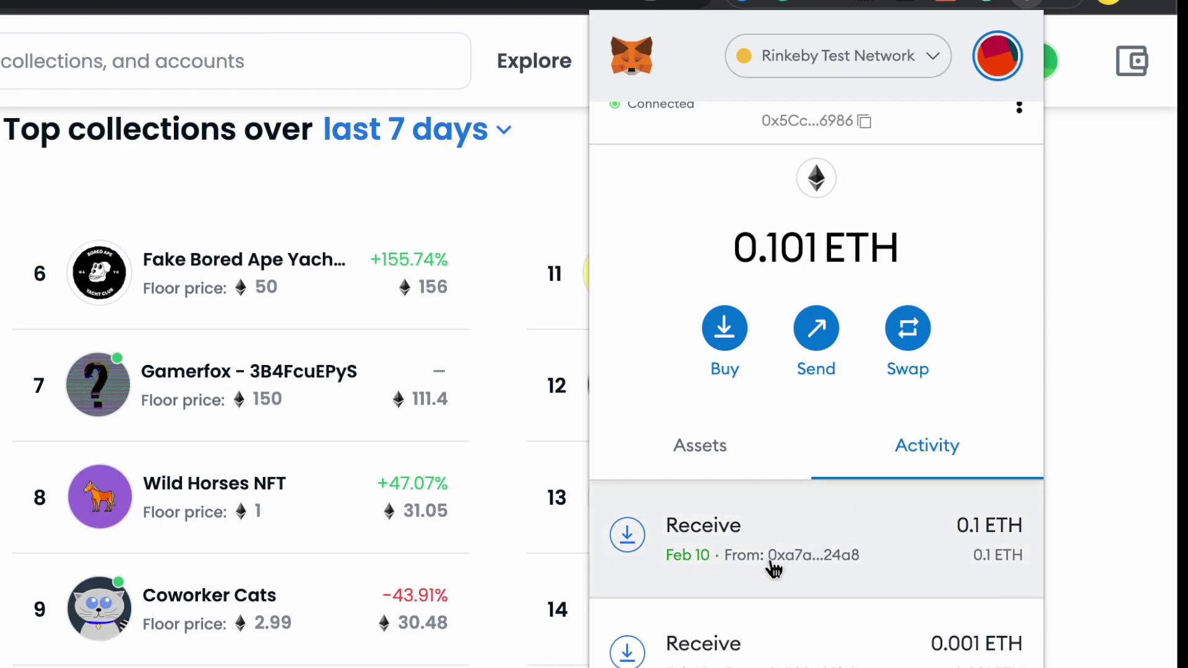
scroll(773, 567, "up", 1)
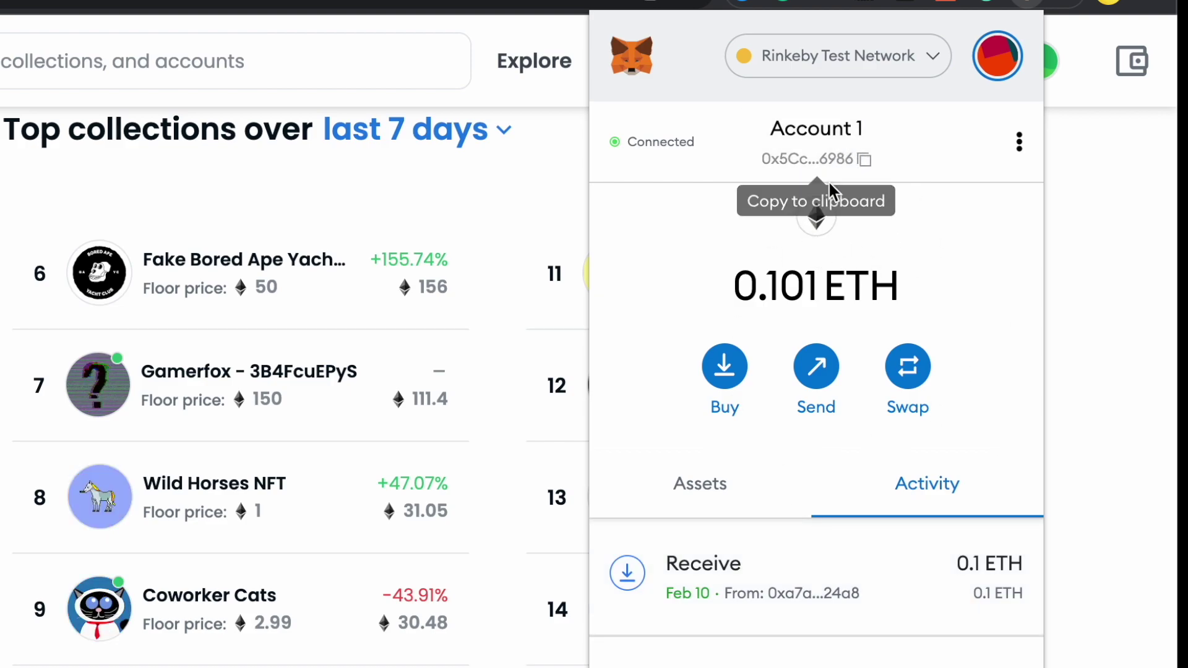
left_click(823, 161)
Step: Google 'rinkiby fau' in a new tab and open the Rinkeby Authenticated Faucet site
key("super+t")
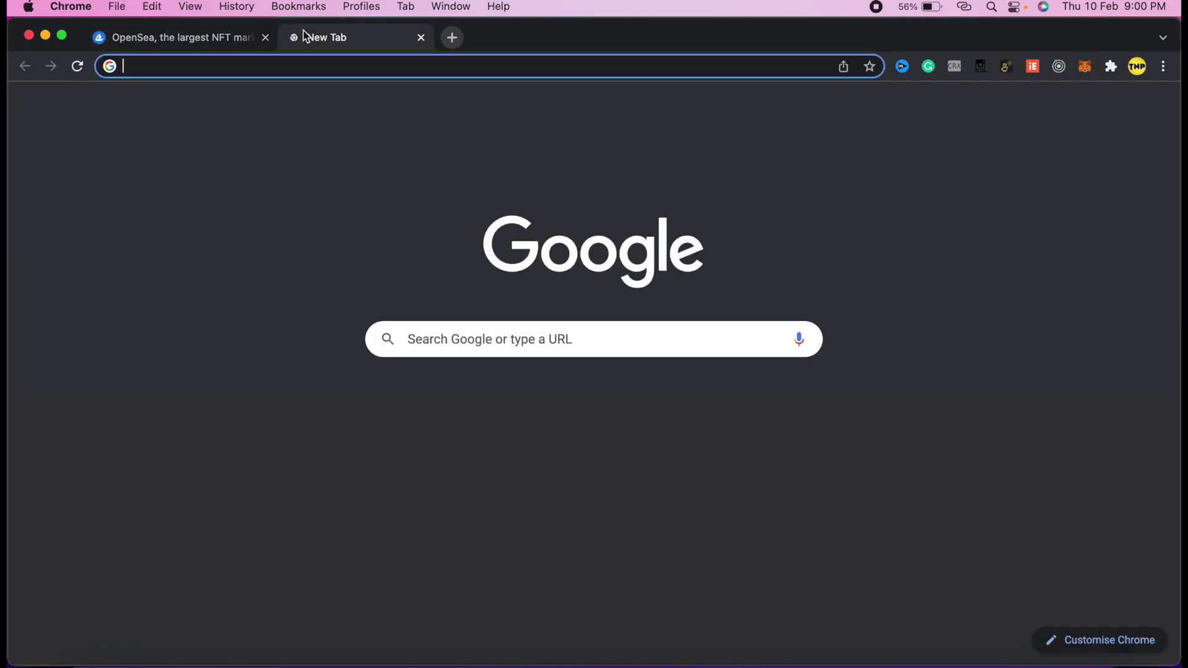
type("rin")
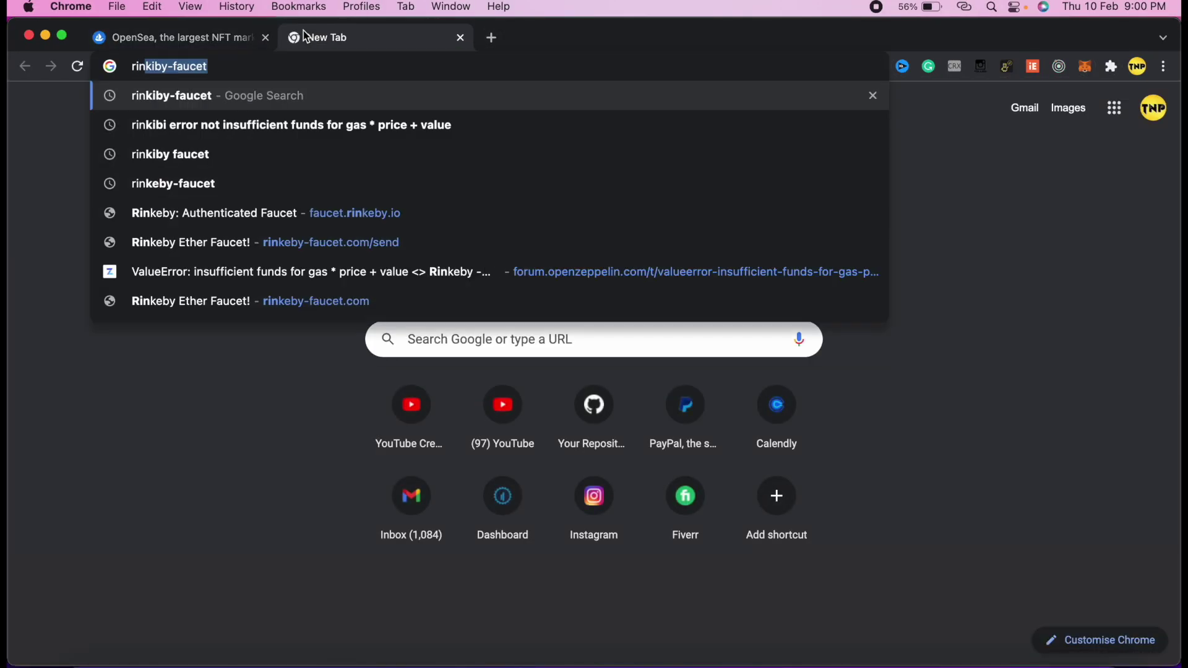
type("kiby fau")
key("Return")
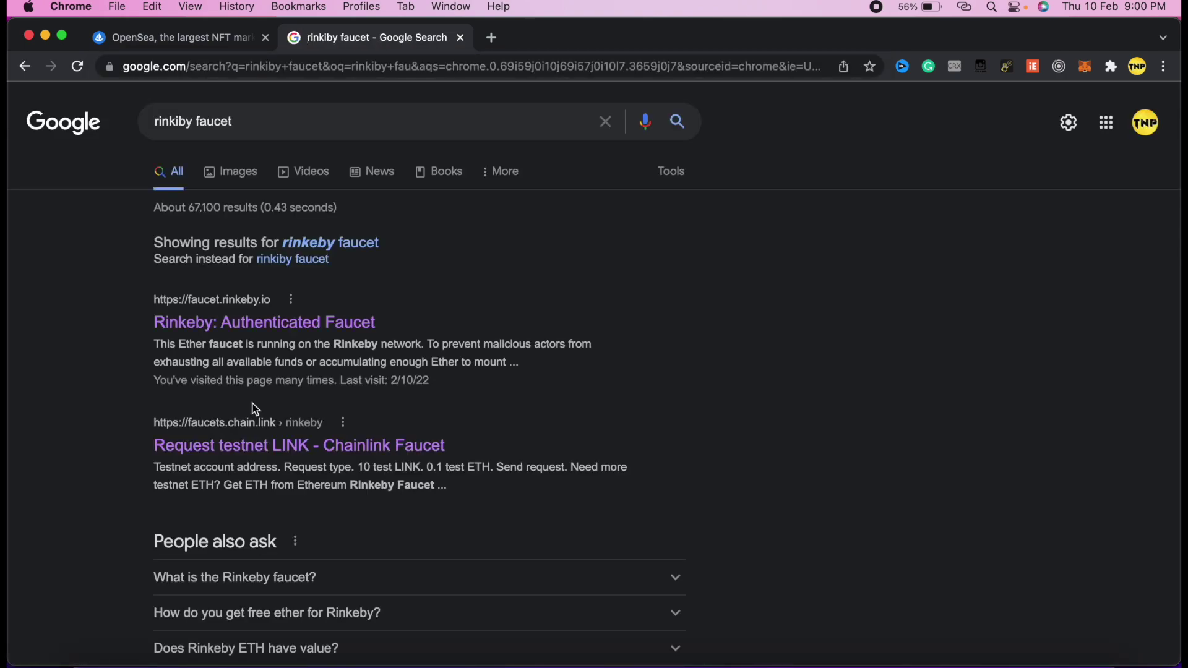
scroll(255, 408, "down", 7)
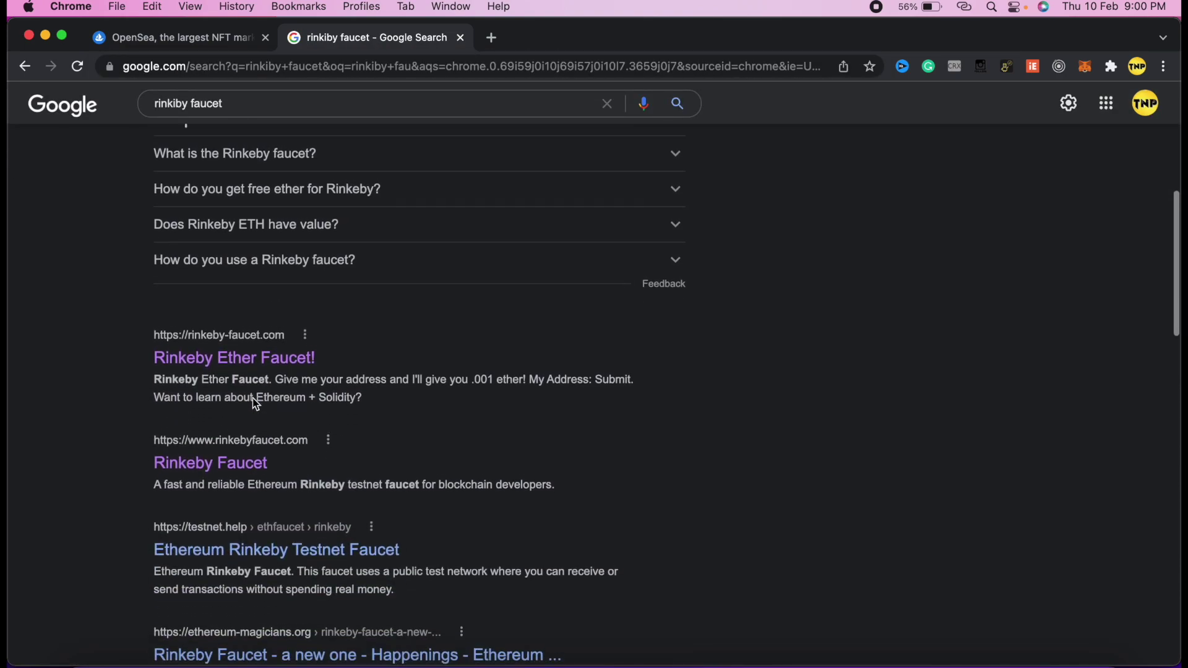
scroll(252, 398, "up", 7)
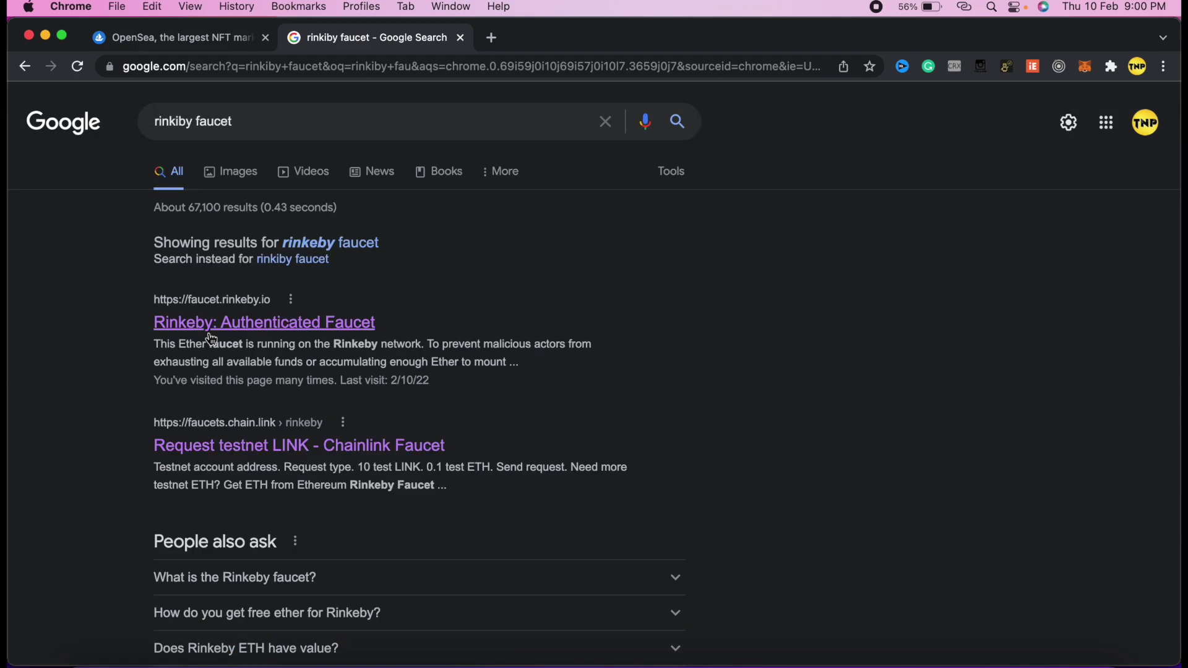
left_click(249, 327)
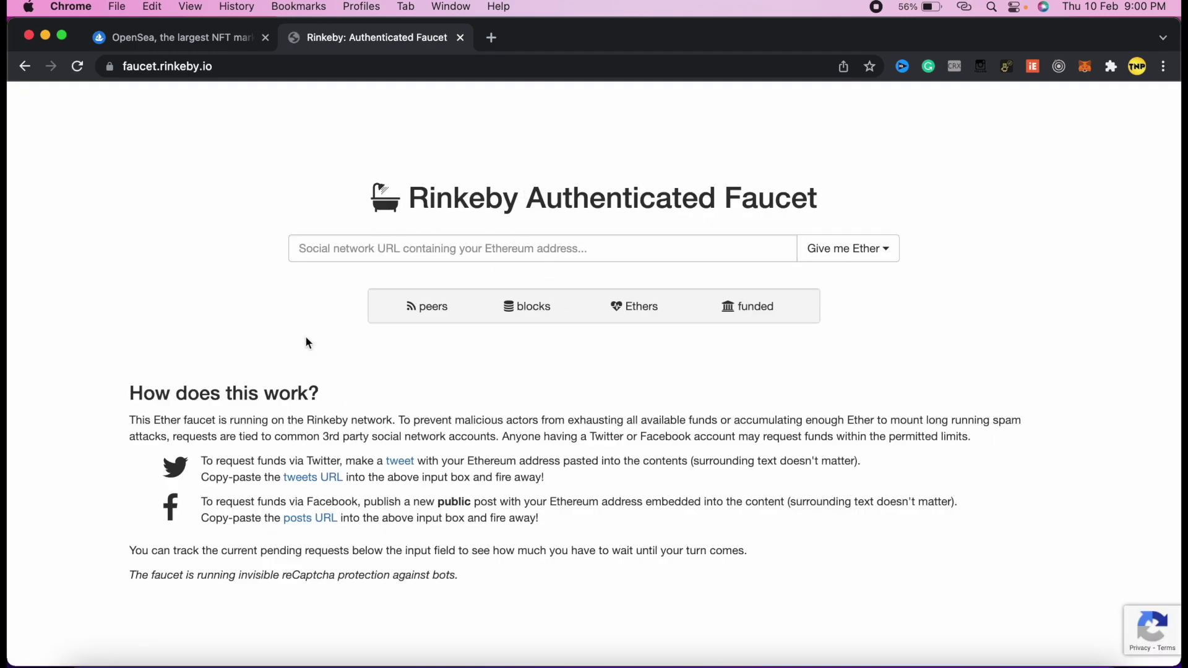
Step: Review the faucet's ether amount options and focus its social post URL field
left_click(885, 171)
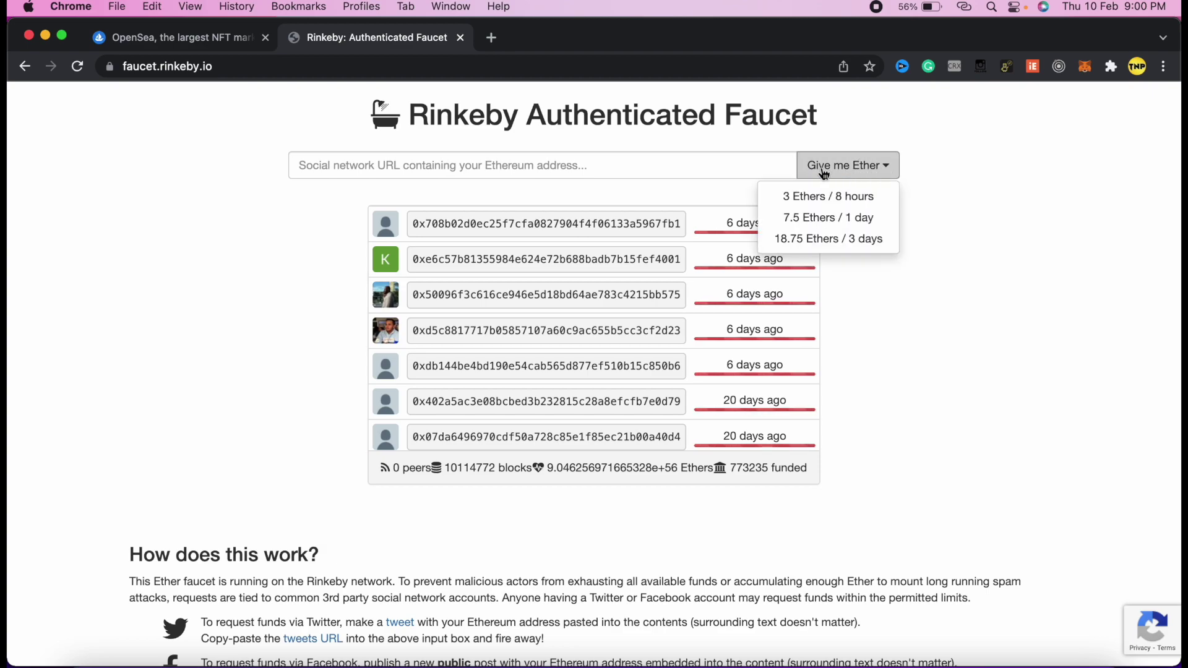
left_click(919, 181)
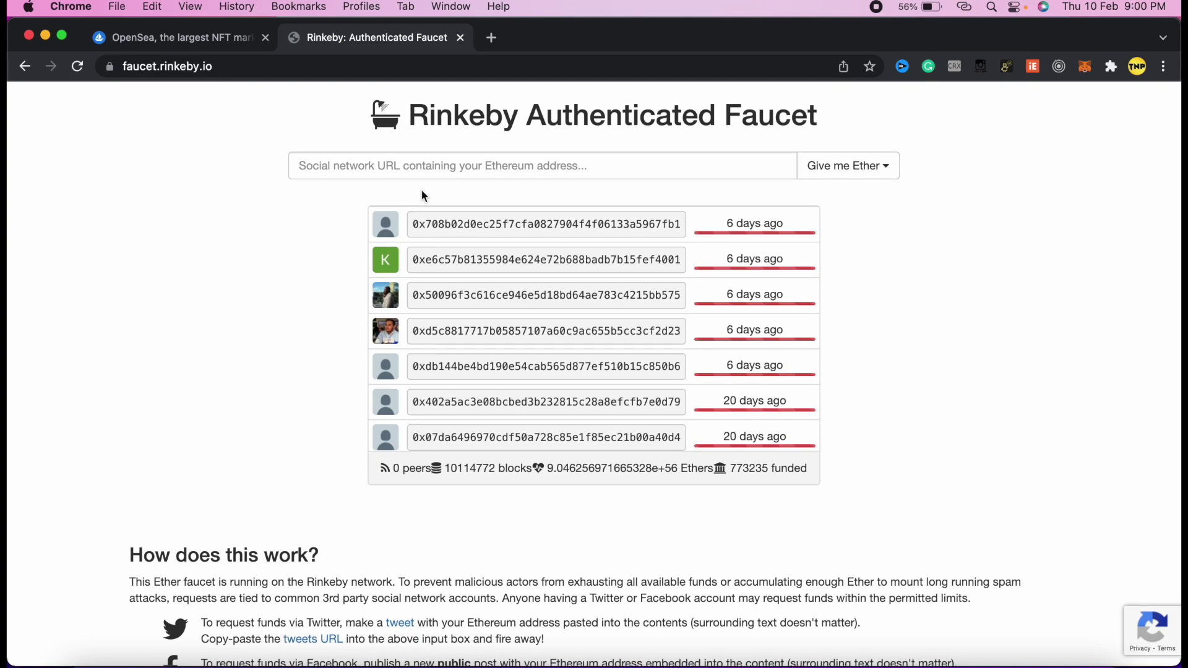
left_click(388, 166)
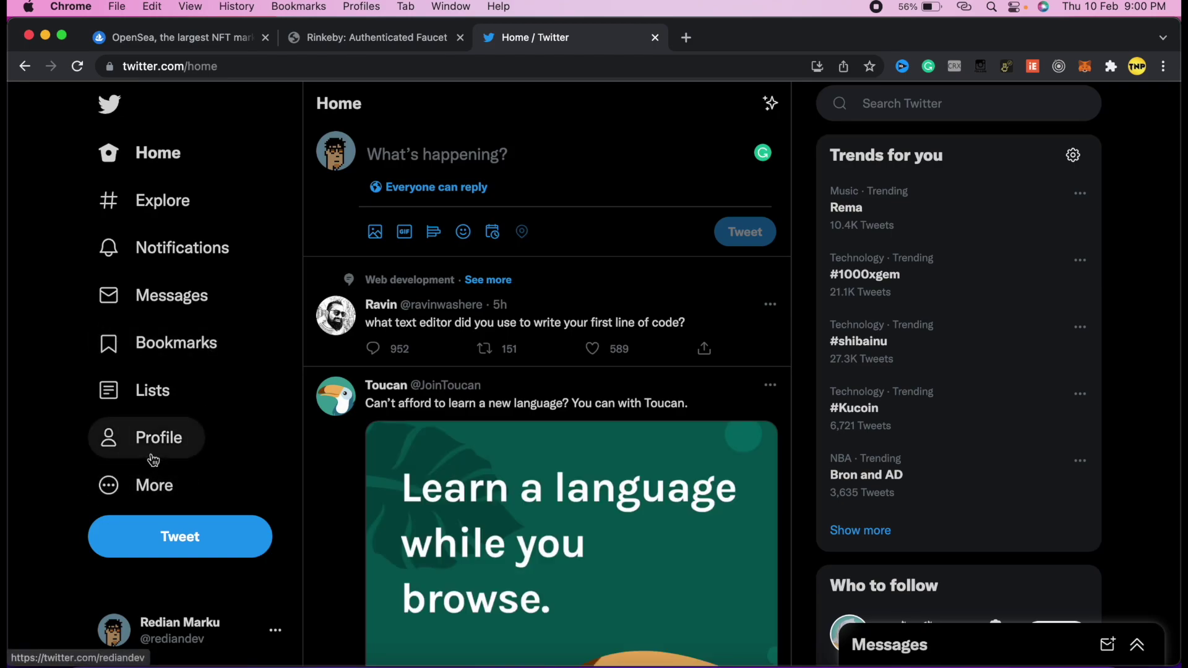
Step: On Twitter, open your profile and the tweet containing the Rinkeby wallet address
left_click(154, 459)
scroll(515, 479, "down", 3)
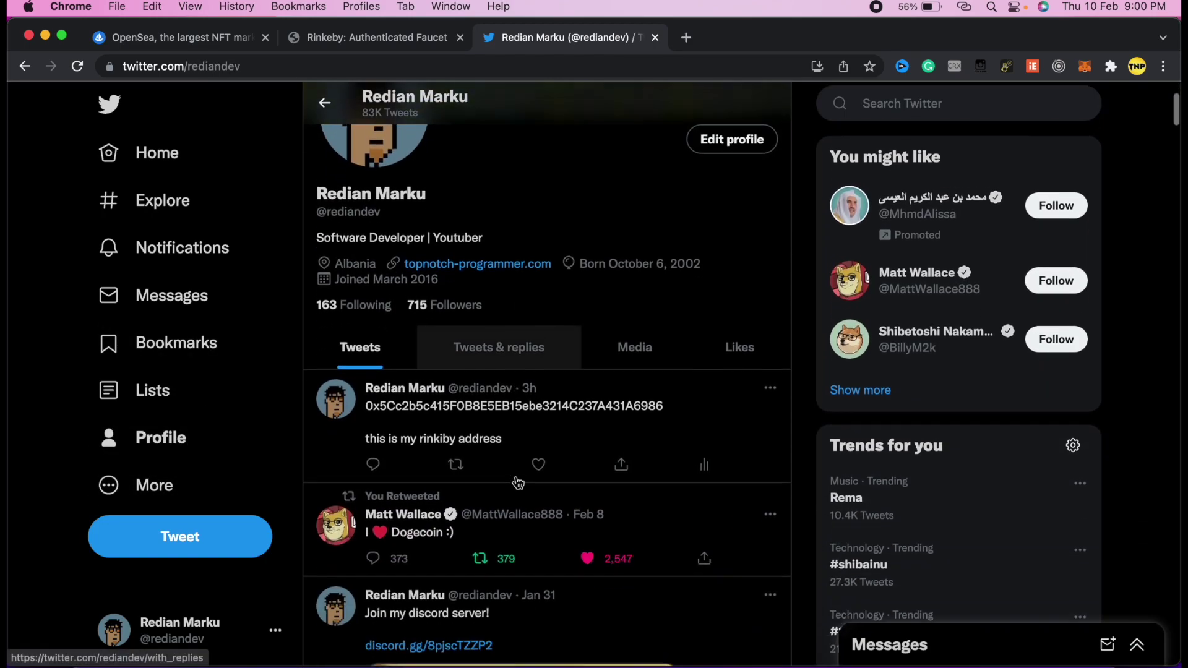
scroll(518, 482, "down", 3)
left_click(477, 222)
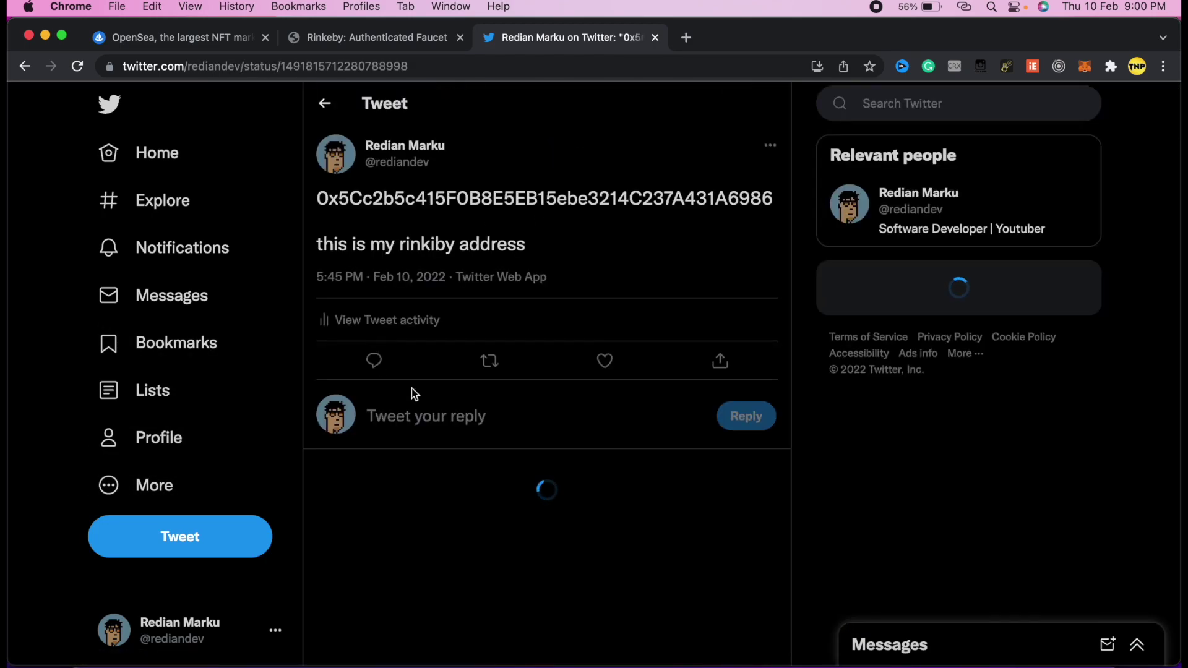
left_click_drag(318, 192, 686, 221)
left_click(685, 220)
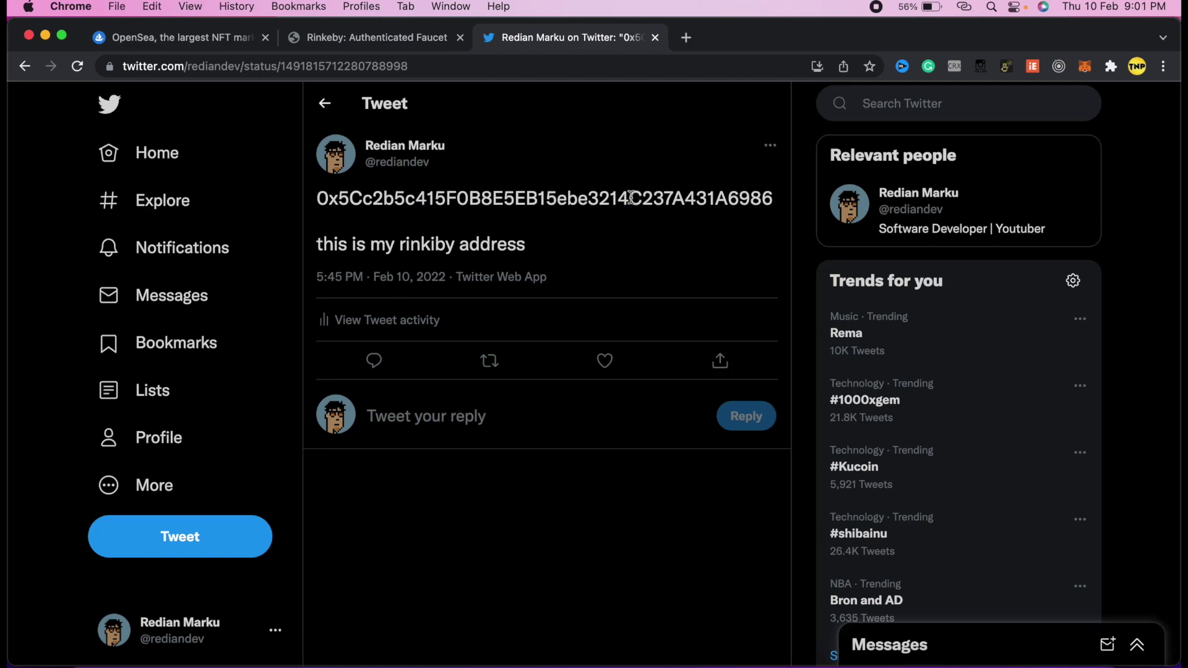
Step: Copy the link to that tweet and return to the faucet tab
left_click(716, 360)
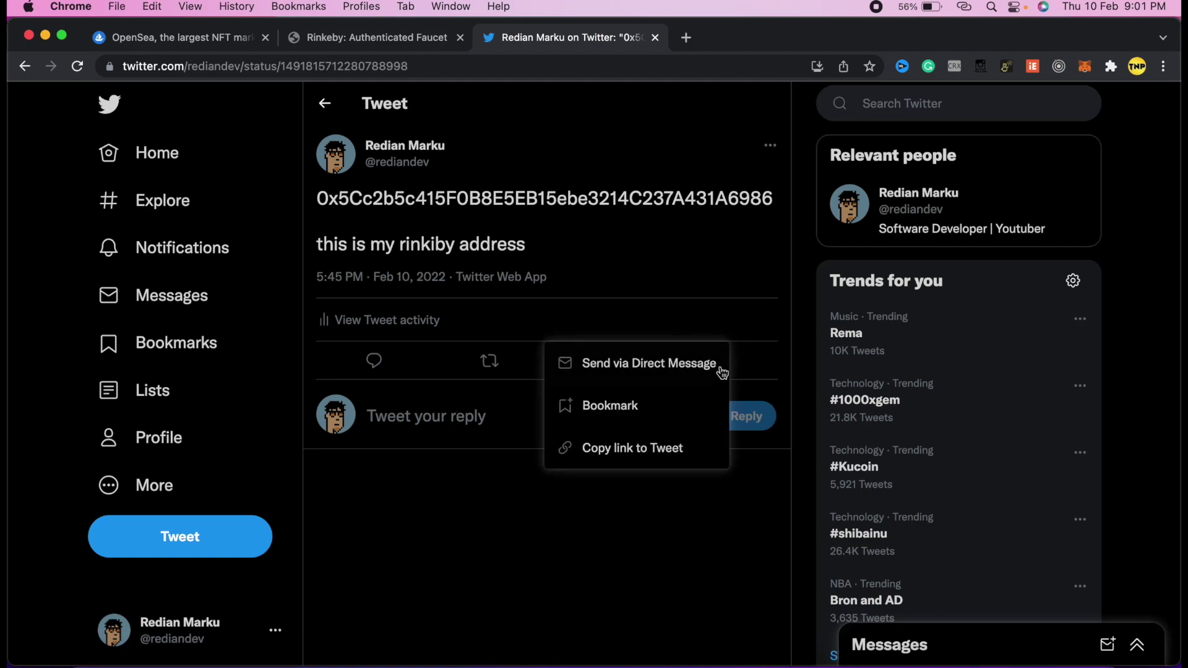
left_click(635, 469)
left_click(347, 41)
Step: Try the faucet's tweet URL field and ether amount dropdown, then close the dropdown
left_click(421, 166)
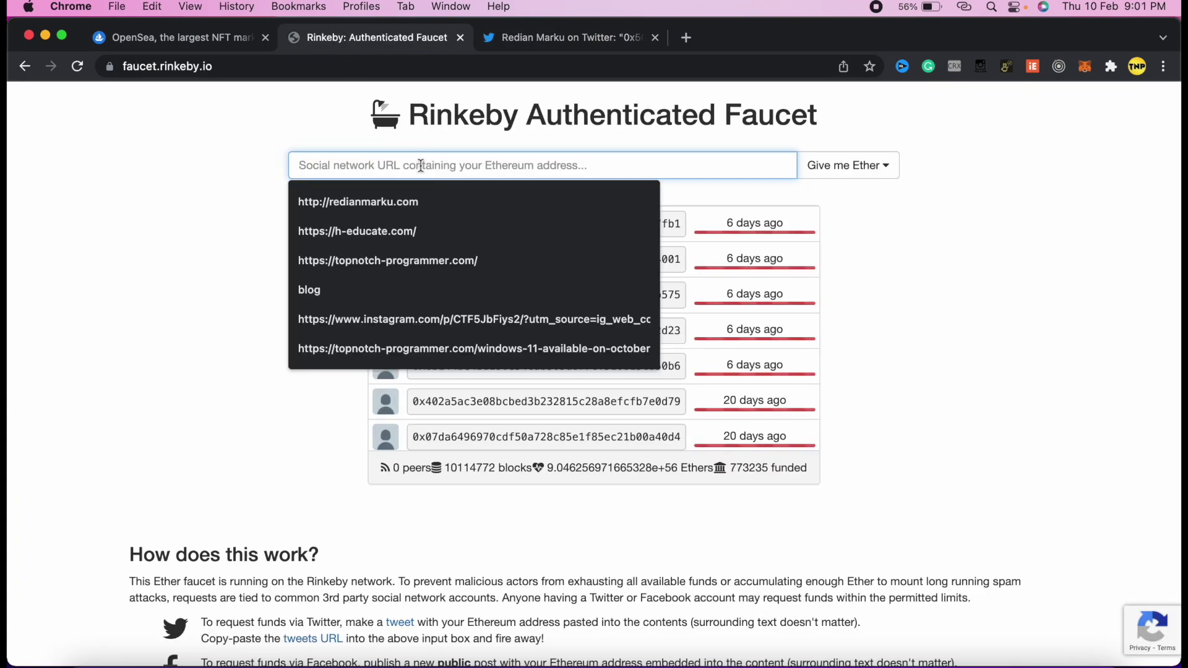
left_click(231, 245)
left_click(868, 167)
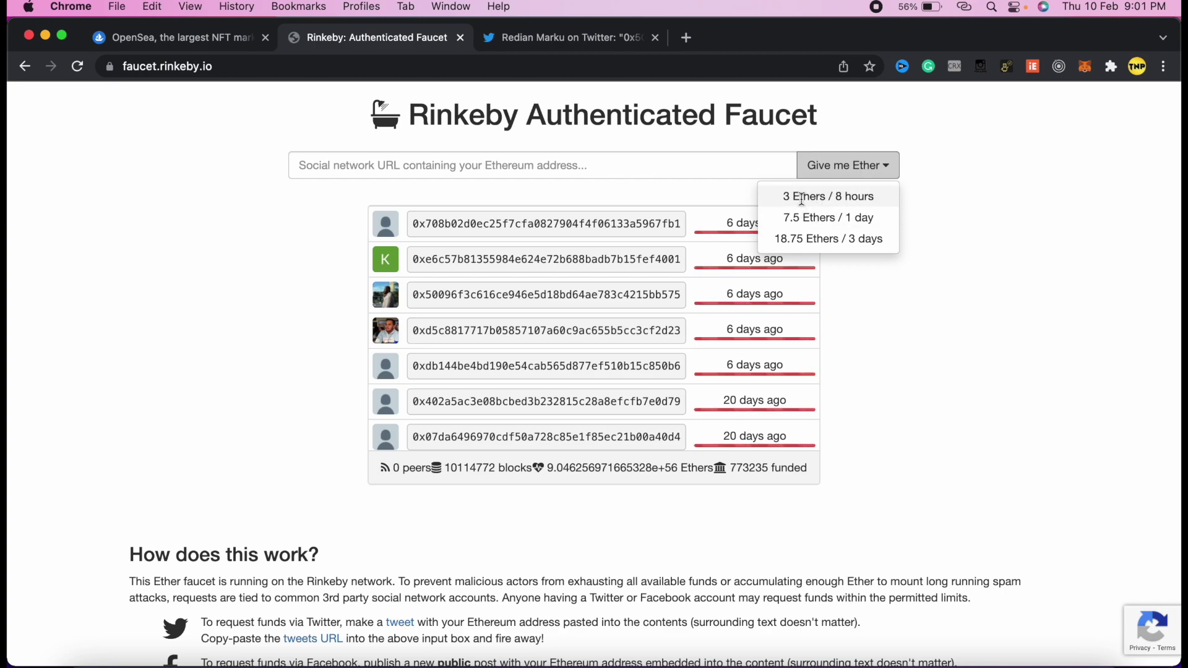
left_click(934, 250)
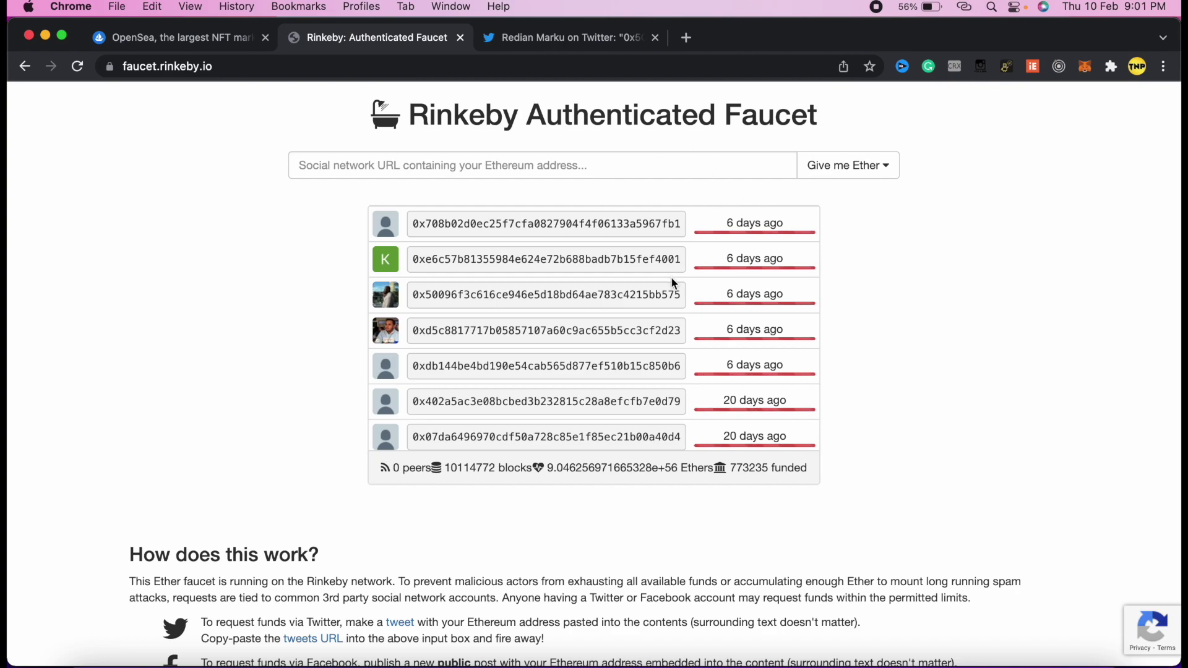
Step: Go back to the Google 'rinkeby faucet' search results
scroll(730, 342, "down", 2)
scroll(730, 343, "up", 2)
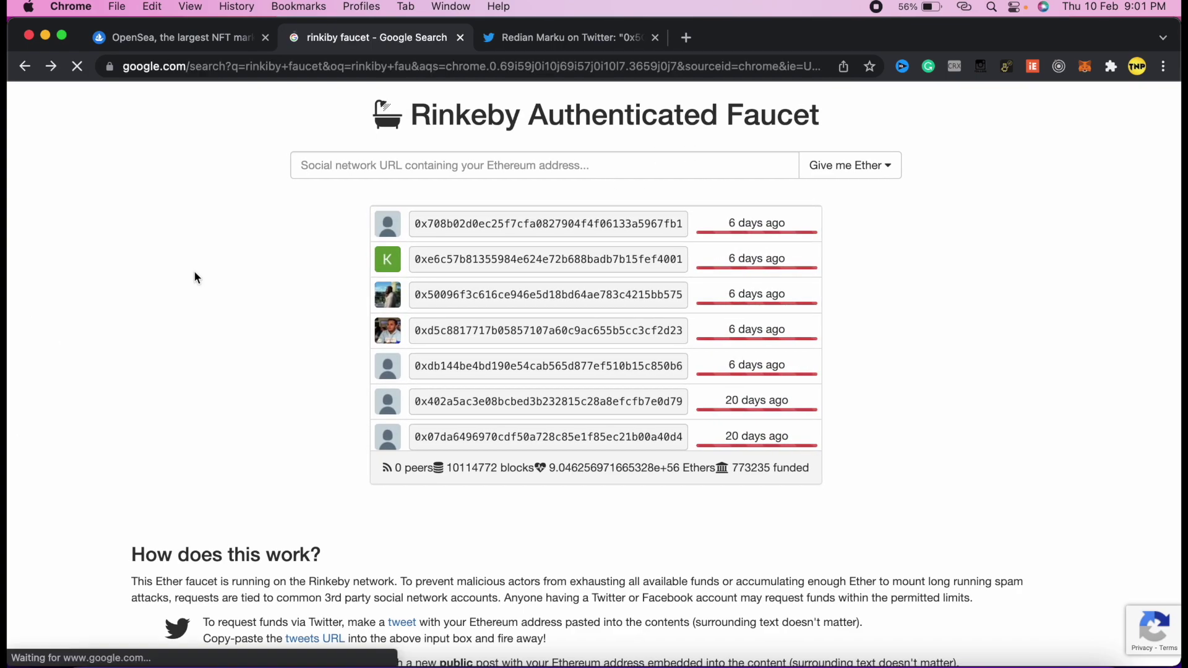
key("super+bracketleft")
Step: Check the Chainlink testnet faucet's address form, then go back to the search results
scroll(378, 375, "down", 2)
scroll(377, 374, "down", 2)
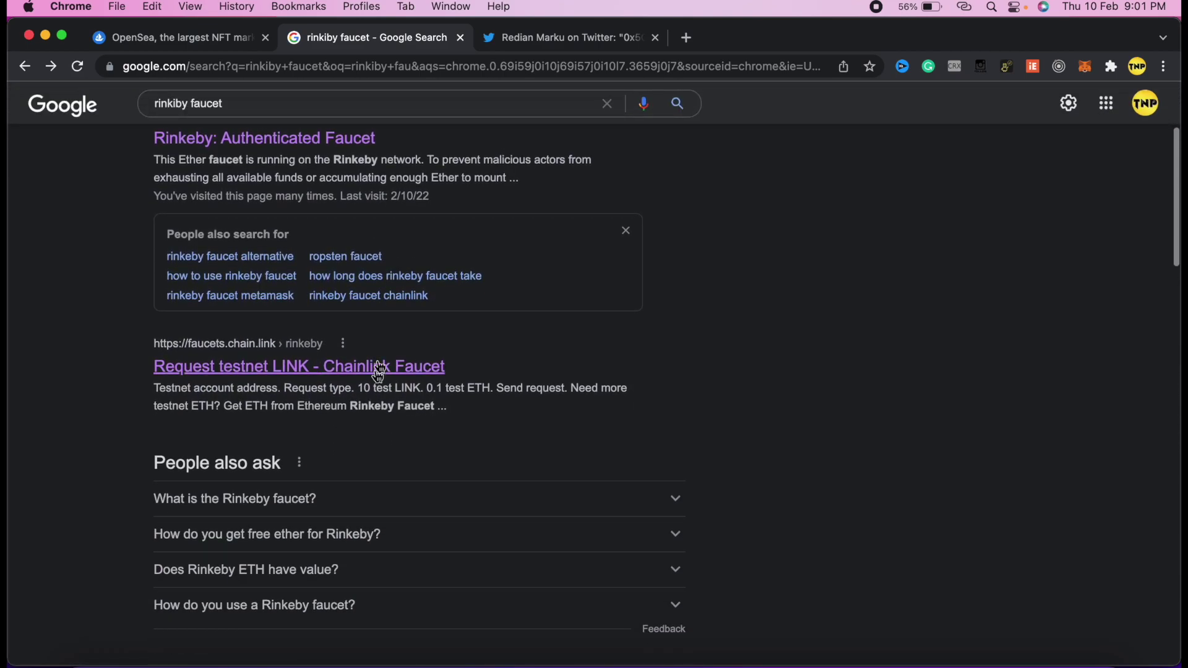
left_click(251, 369)
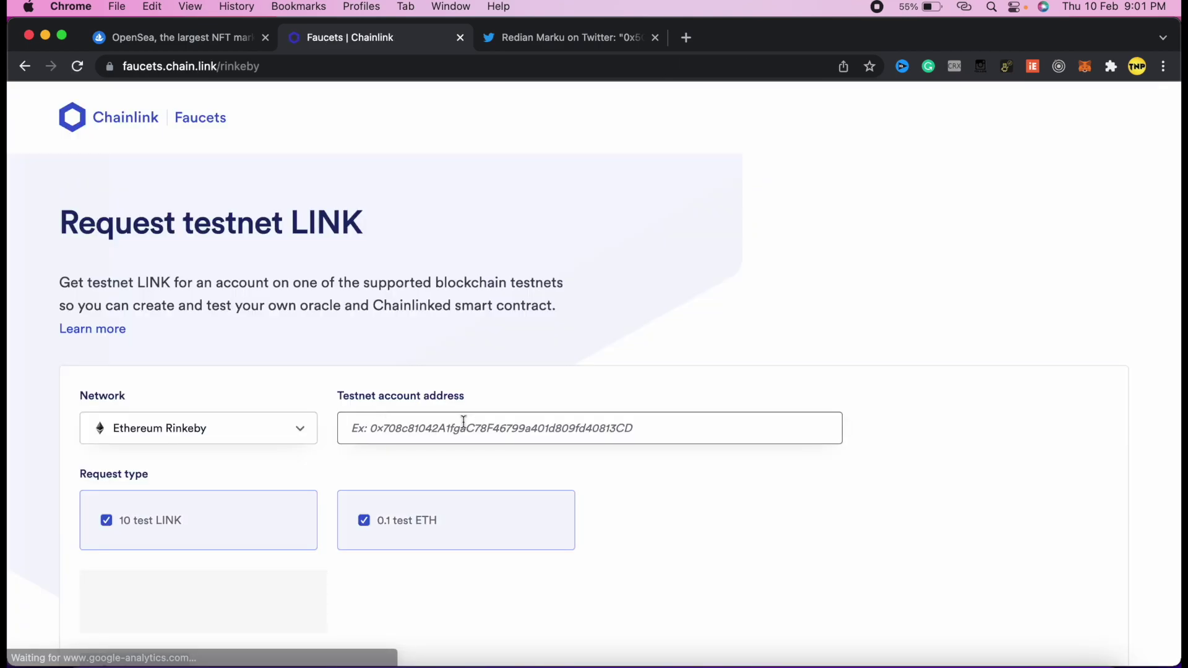
scroll(477, 416, "down", 3)
left_click(433, 238)
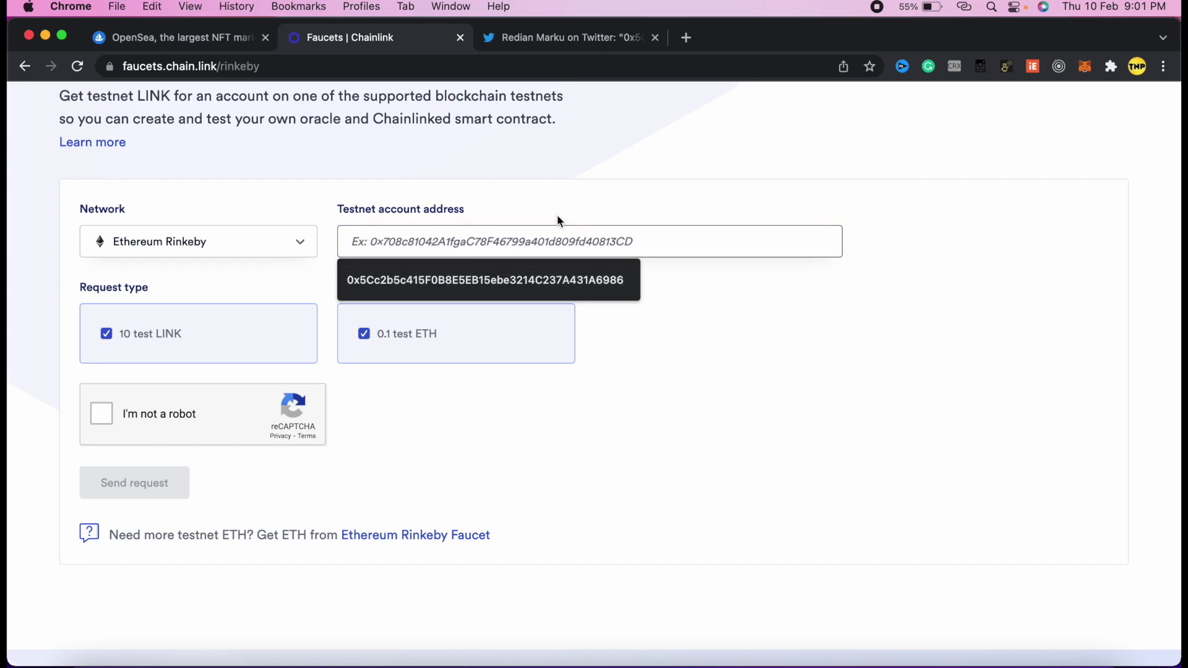
left_click(473, 442)
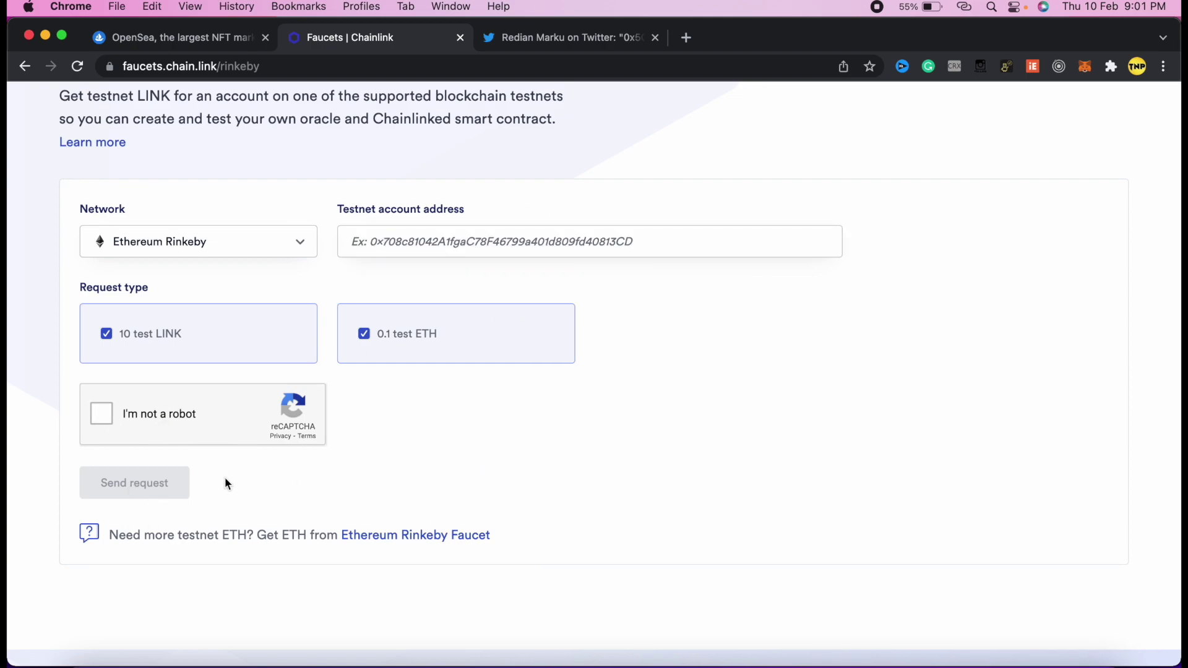
key("super+bracketleft")
Step: Look at the Rinkeby Ether Faucet's .001 ether payout, then return to the results
scroll(430, 488, "down", 5)
left_click(227, 402)
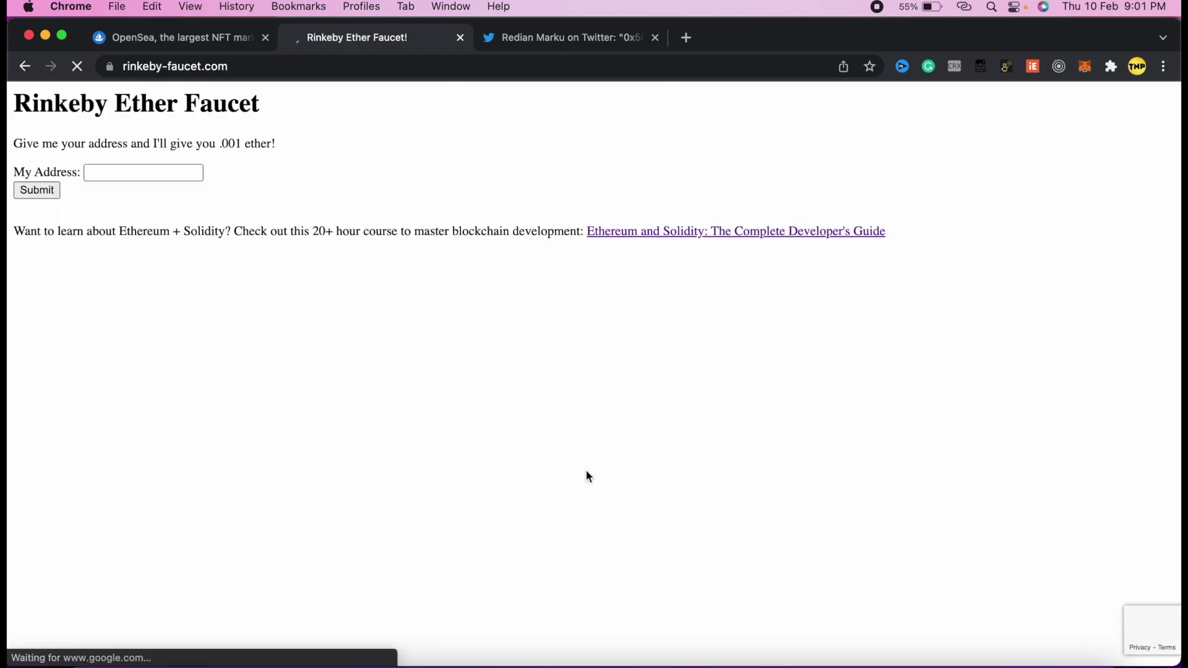
left_click_drag(221, 144, 262, 145)
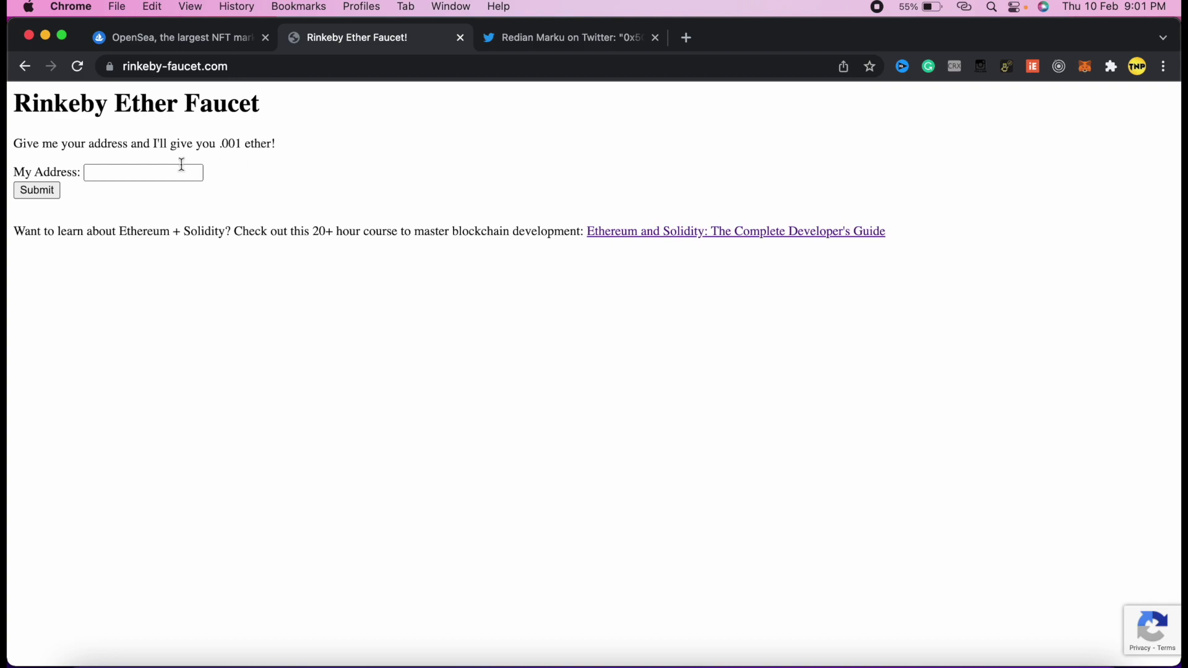
key("super+bracketleft")
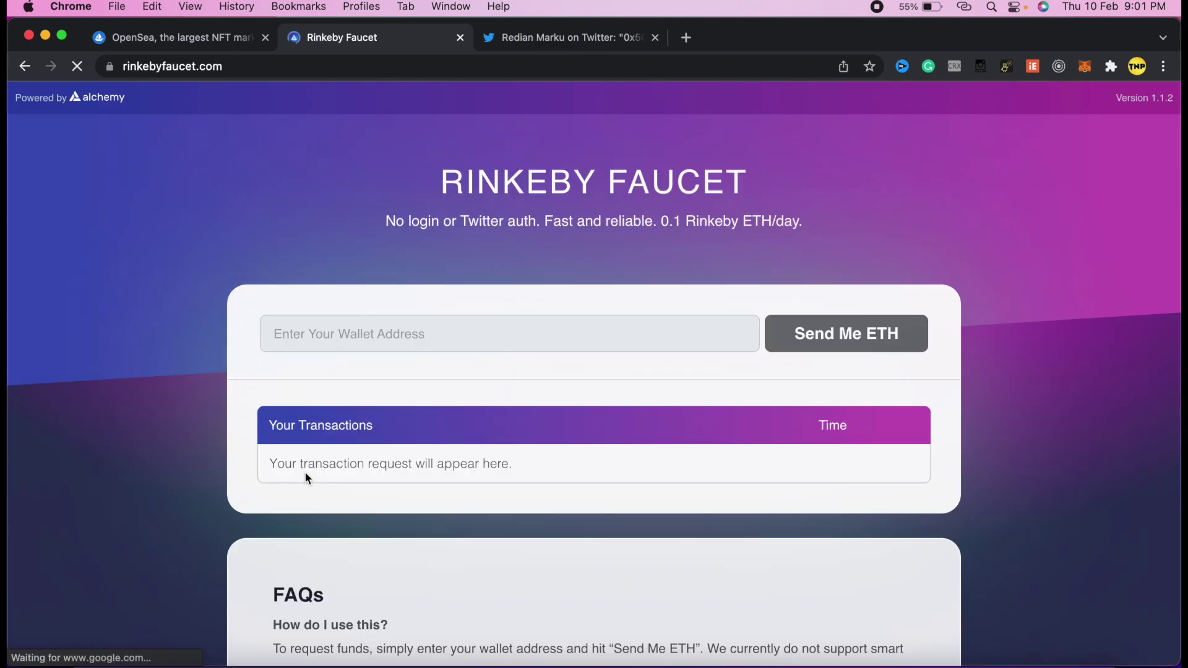
Step: Paste the wallet address on rinkebyfaucet.com and request 0.1 Rinkeby ETH
left_click(433, 334)
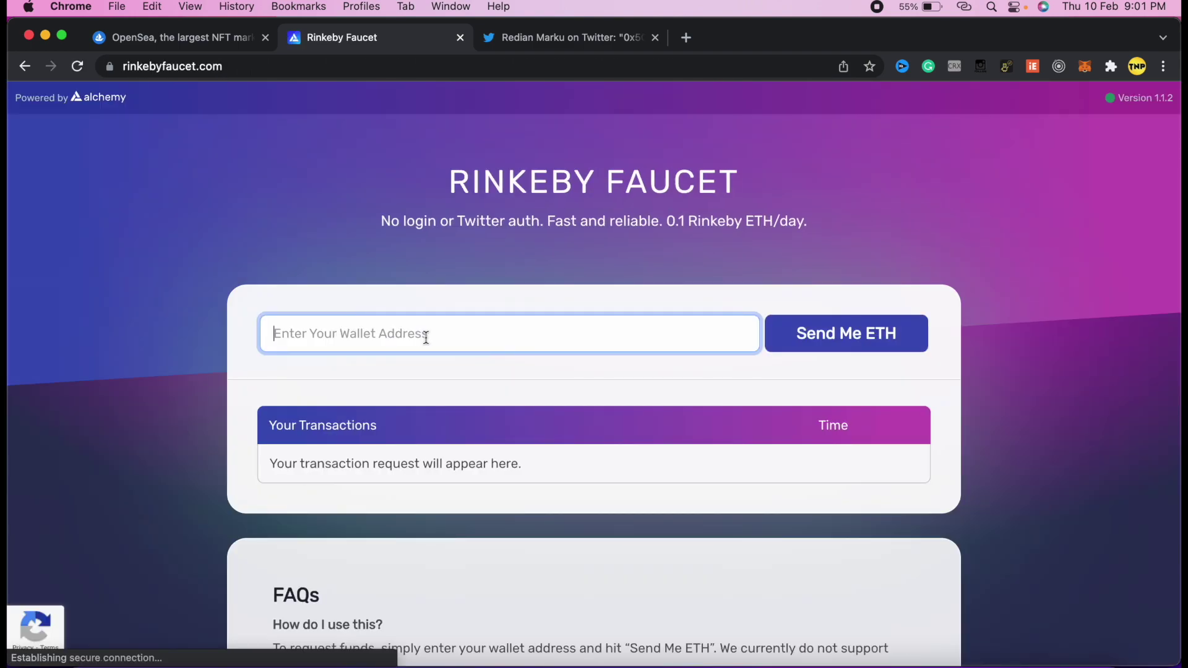
key("super+v")
left_click(841, 332)
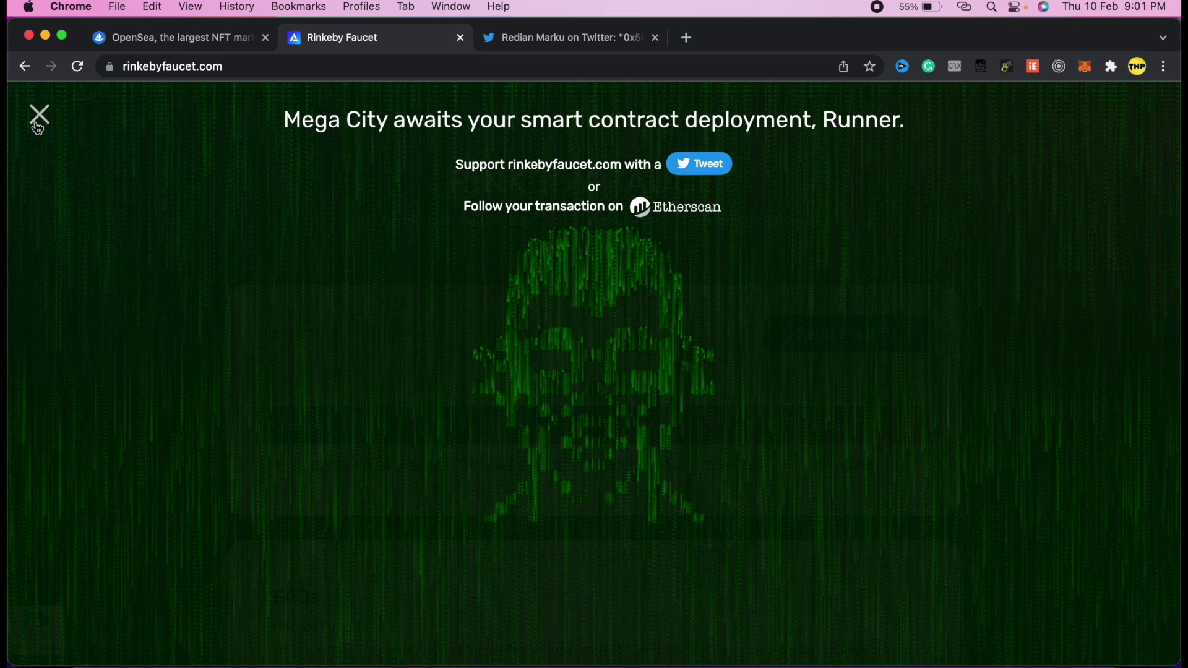
left_click(37, 123)
scroll(612, 482, "down", 3)
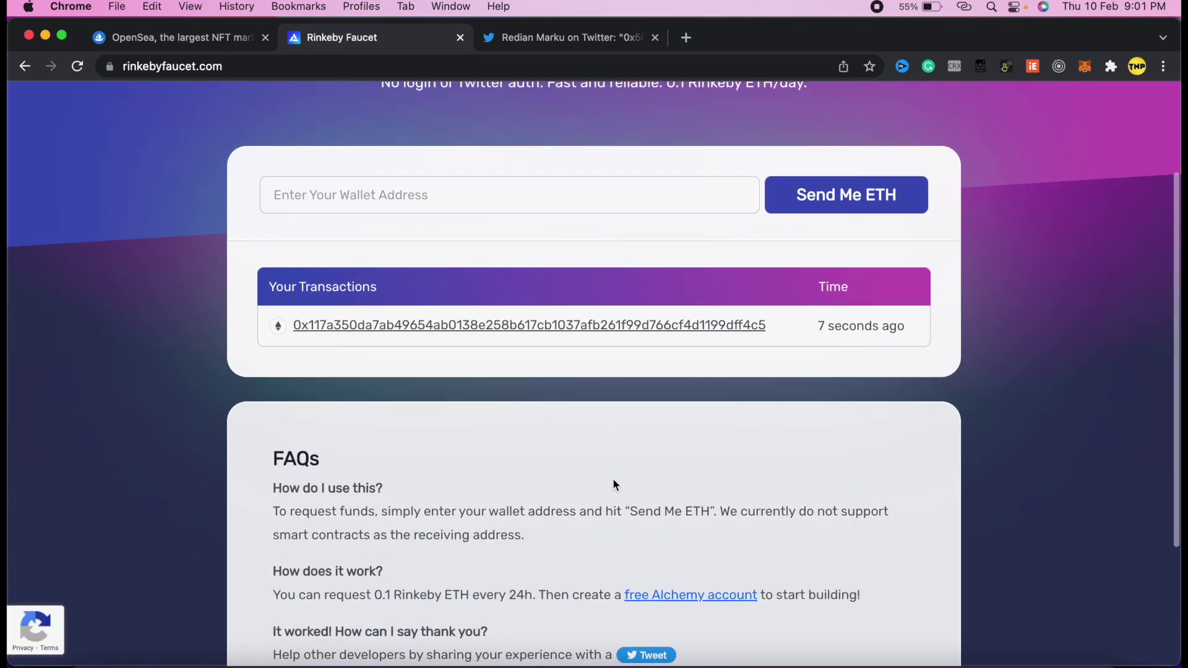
scroll(615, 484, "down", 3)
scroll(614, 484, "up", 6)
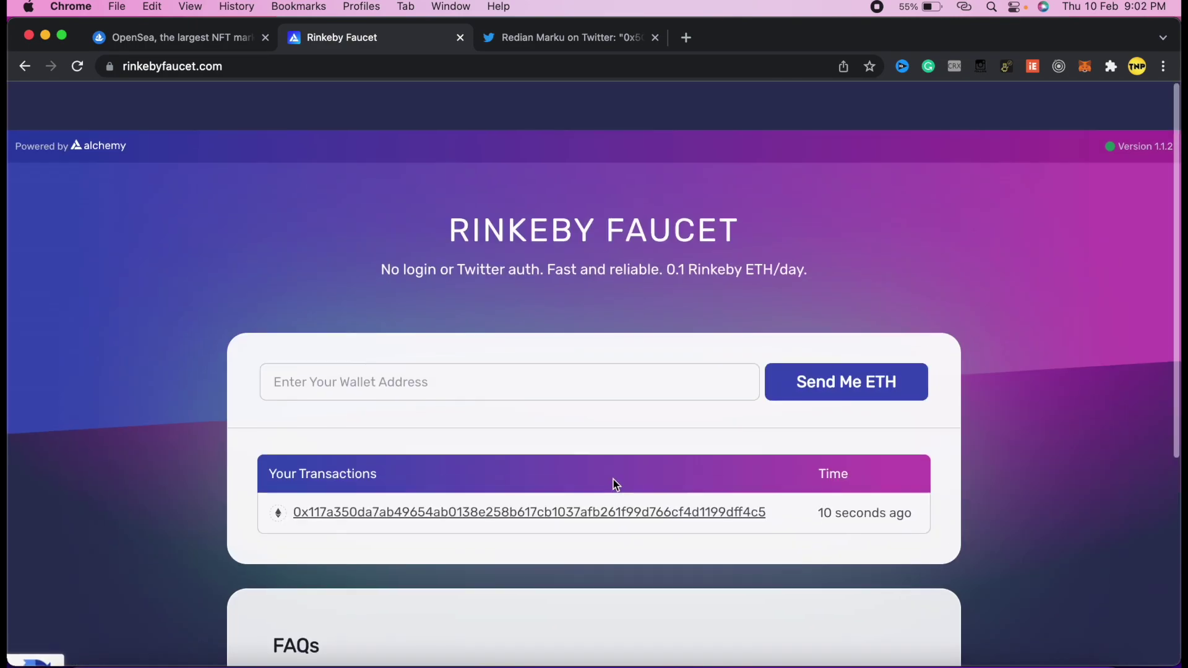
Step: Confirm in MetaMask that the balance is now 0.101 ETH
left_click(1087, 68)
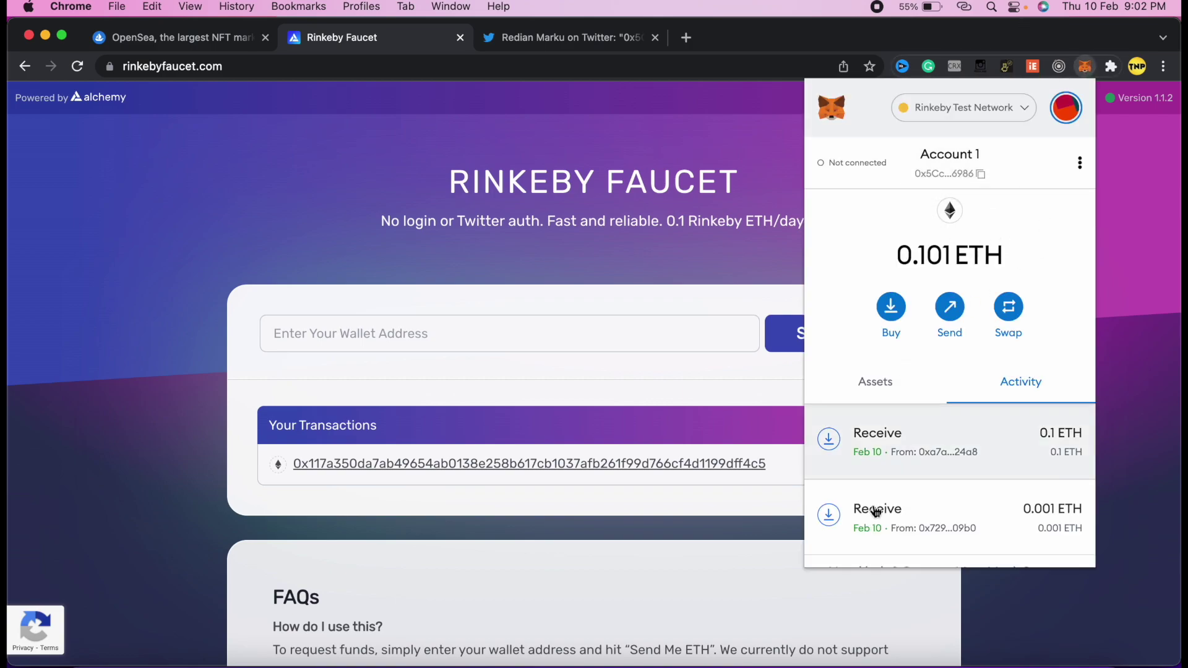
scroll(954, 492, "down", 1)
scroll(952, 488, "up", 1)
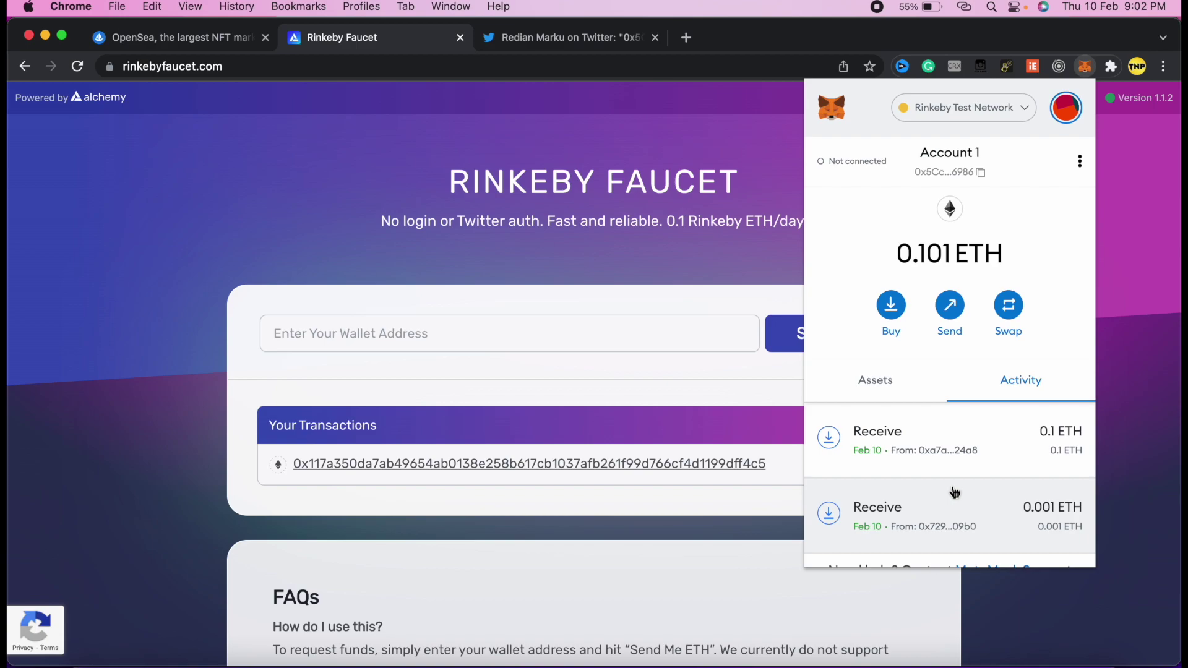
Step: Close the MetaMask popup and the Rinkeby Faucet and Twitter tabs
scroll(962, 513, "down", 1)
left_click(681, 257)
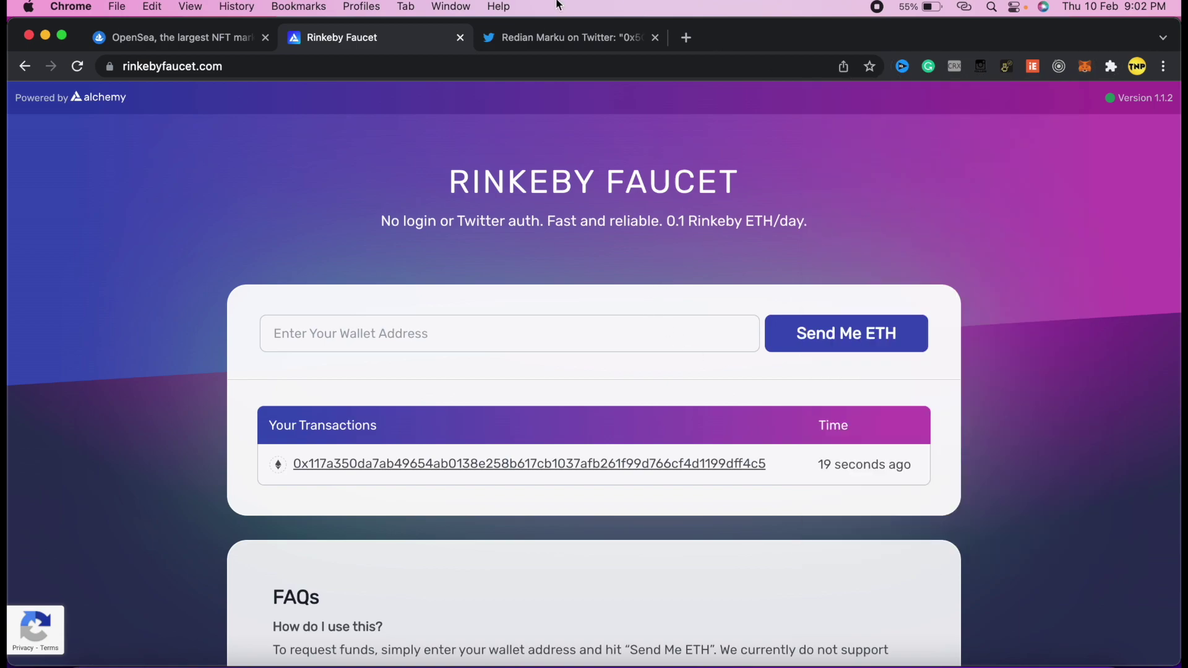
left_click(462, 38)
left_click(461, 38)
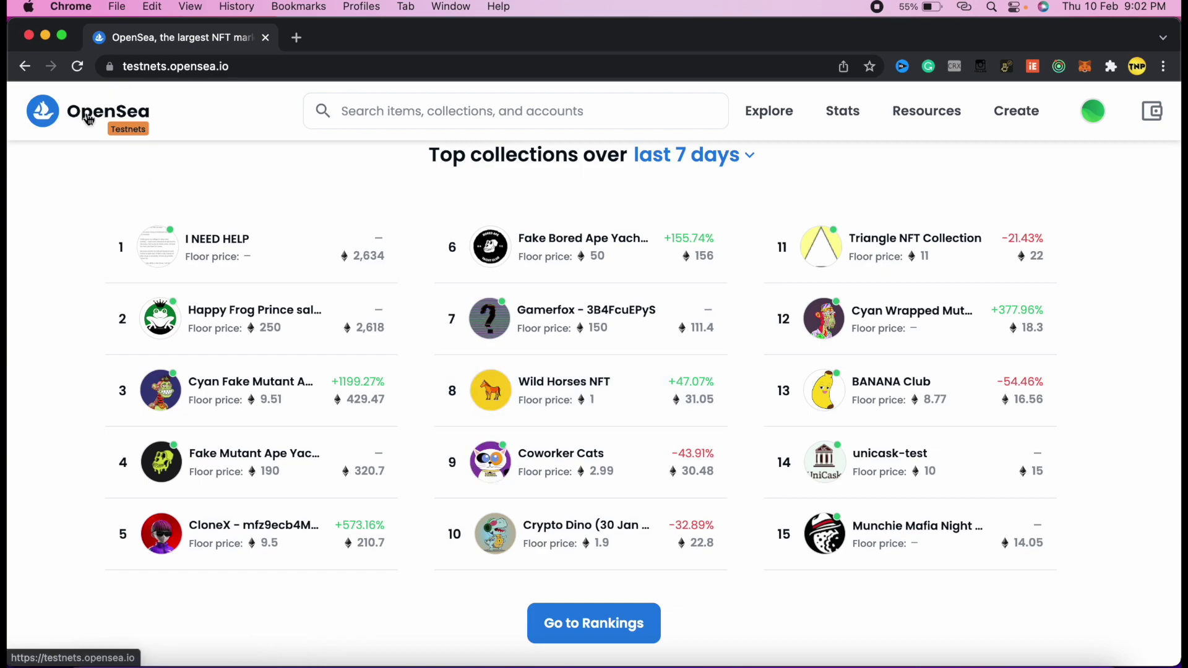
Step: Go to the full collection rankings and open the Wild Horses NFTs collection
scroll(575, 581, "down", 1)
left_click(578, 580)
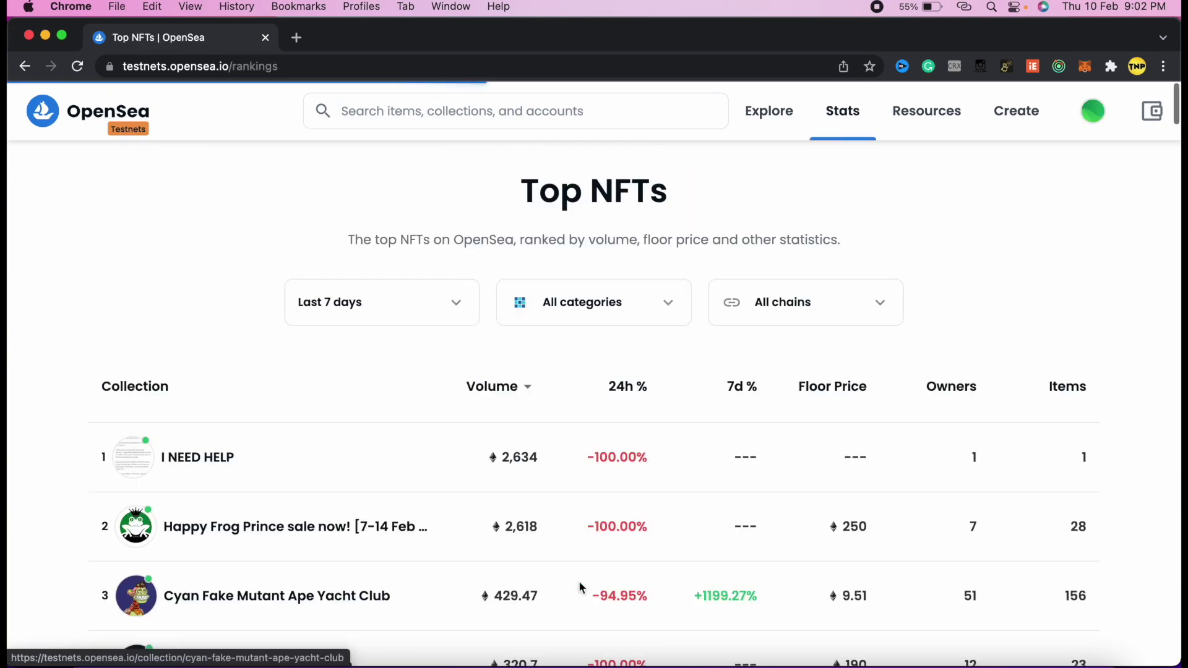
scroll(578, 580, "down", 2)
scroll(580, 586, "down", 15)
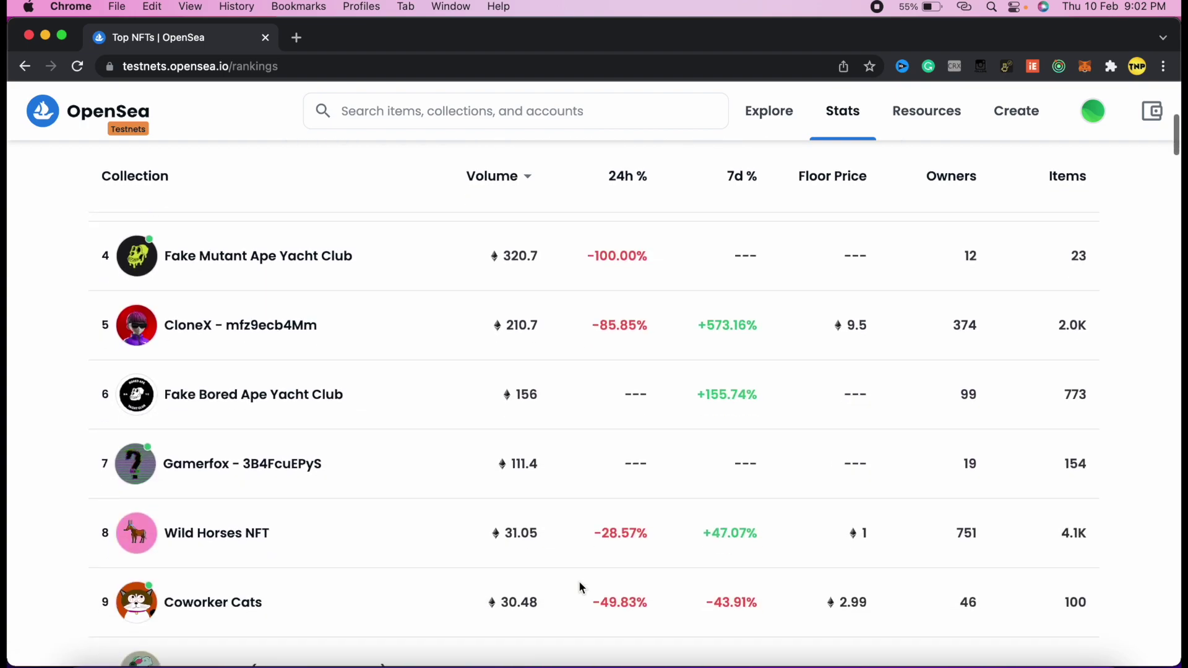
scroll(580, 585, "down", 16)
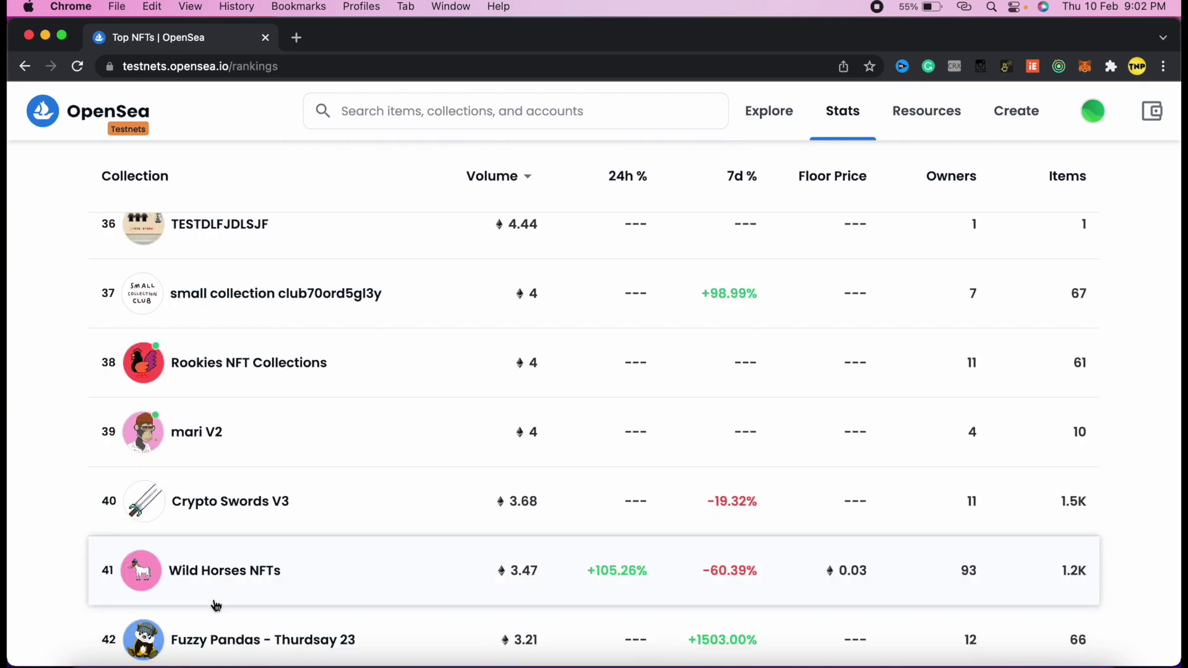
left_click(276, 568)
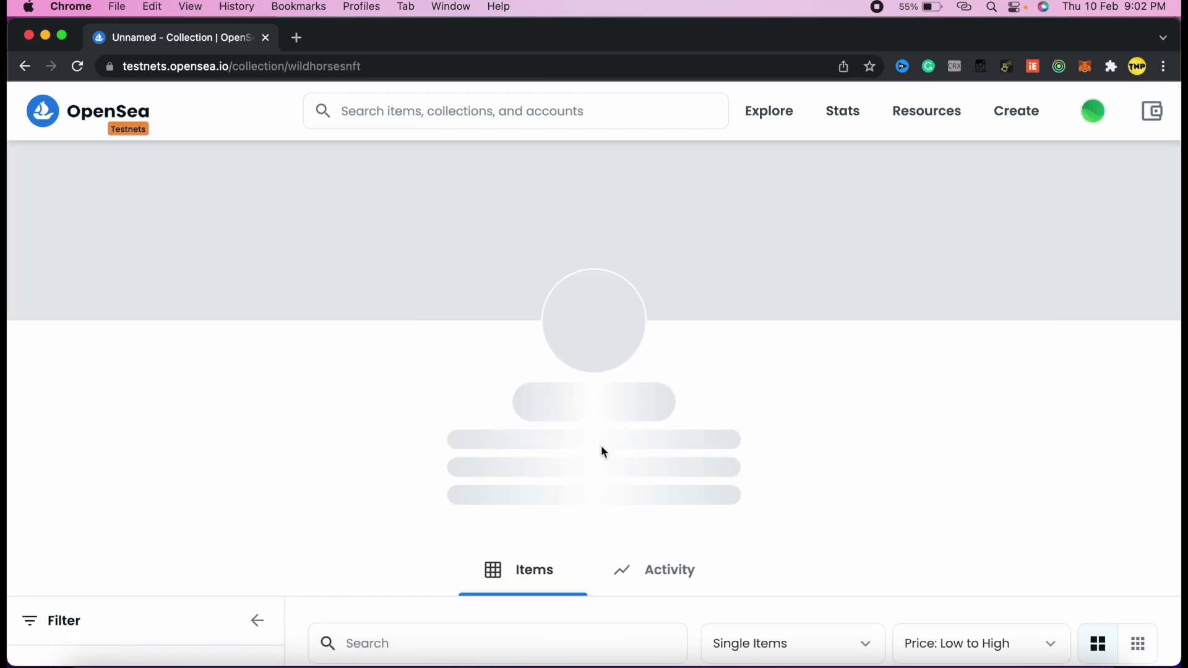
Step: Find and open the Wild Horses #722 item, listed at 0.03 ETH
scroll(689, 504, "down", 8)
scroll(692, 508, "down", 8)
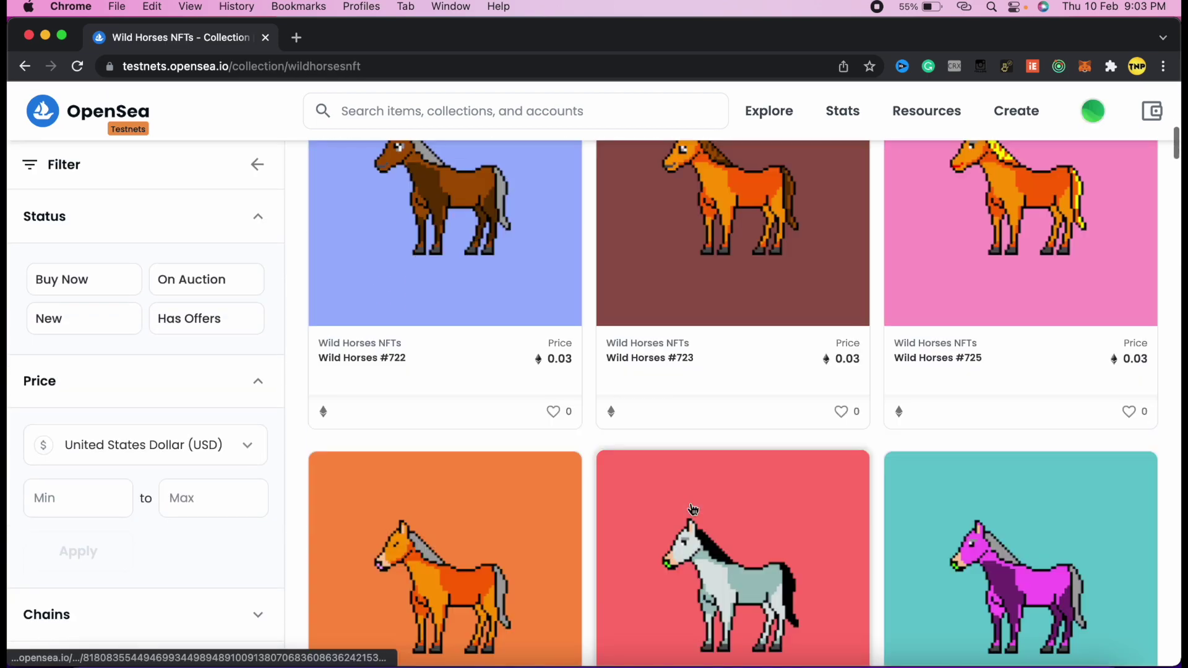
scroll(689, 504, "down", 5)
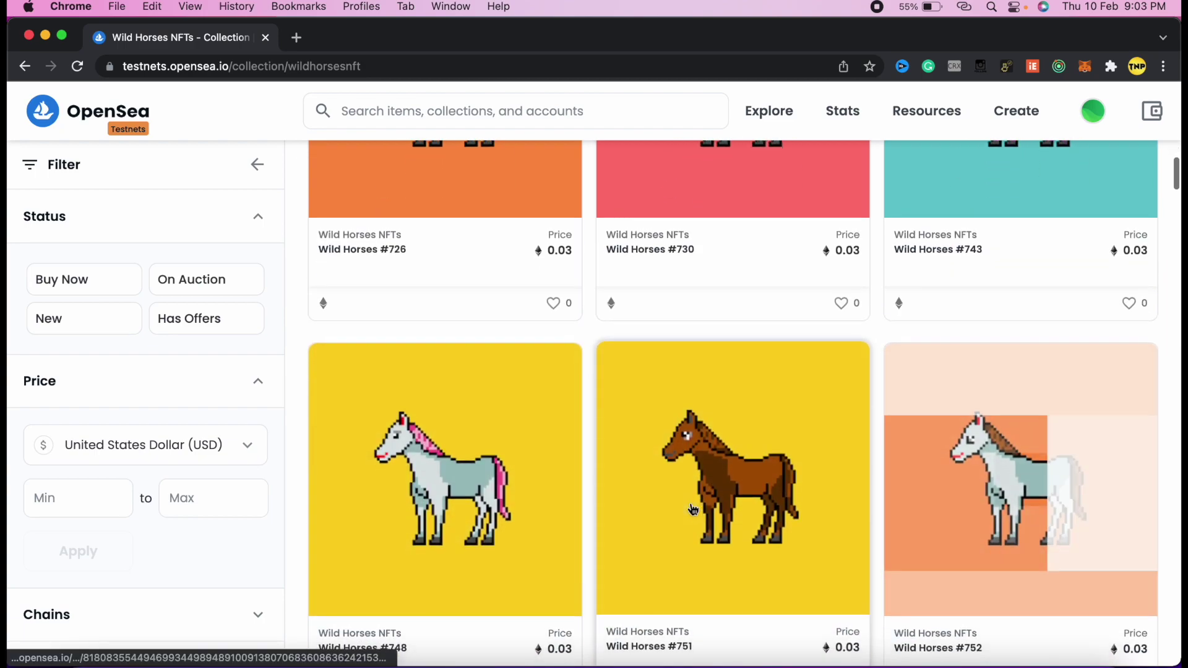
scroll(689, 504, "up", 15)
scroll(683, 469, "down", 3)
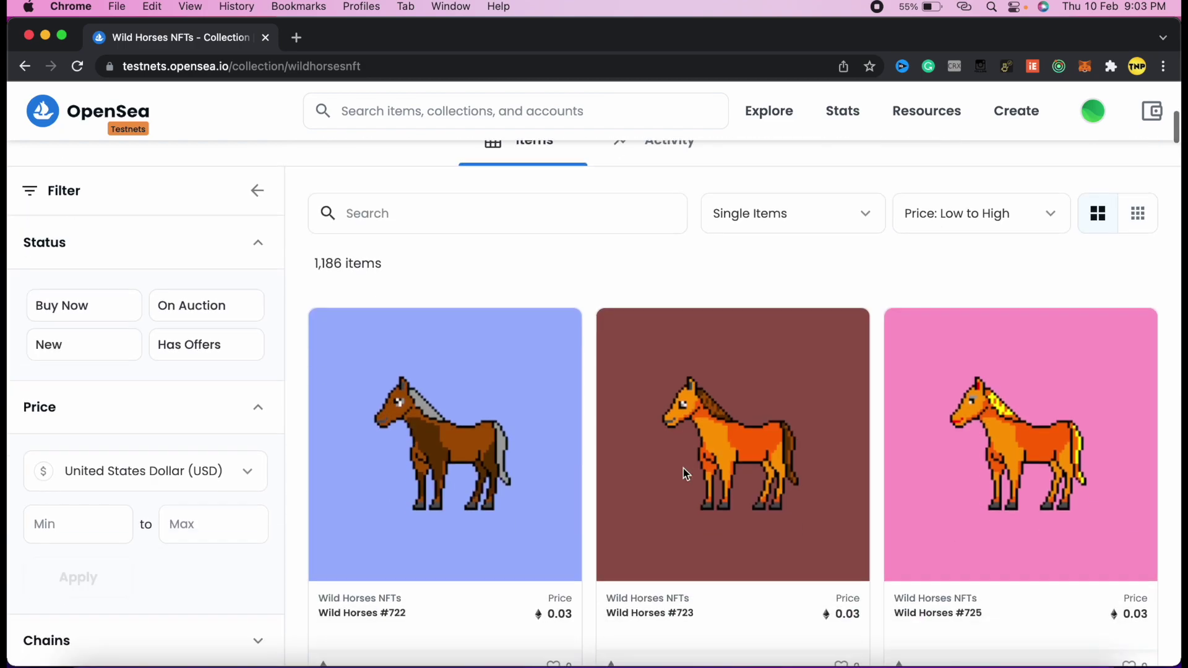
left_click(435, 498)
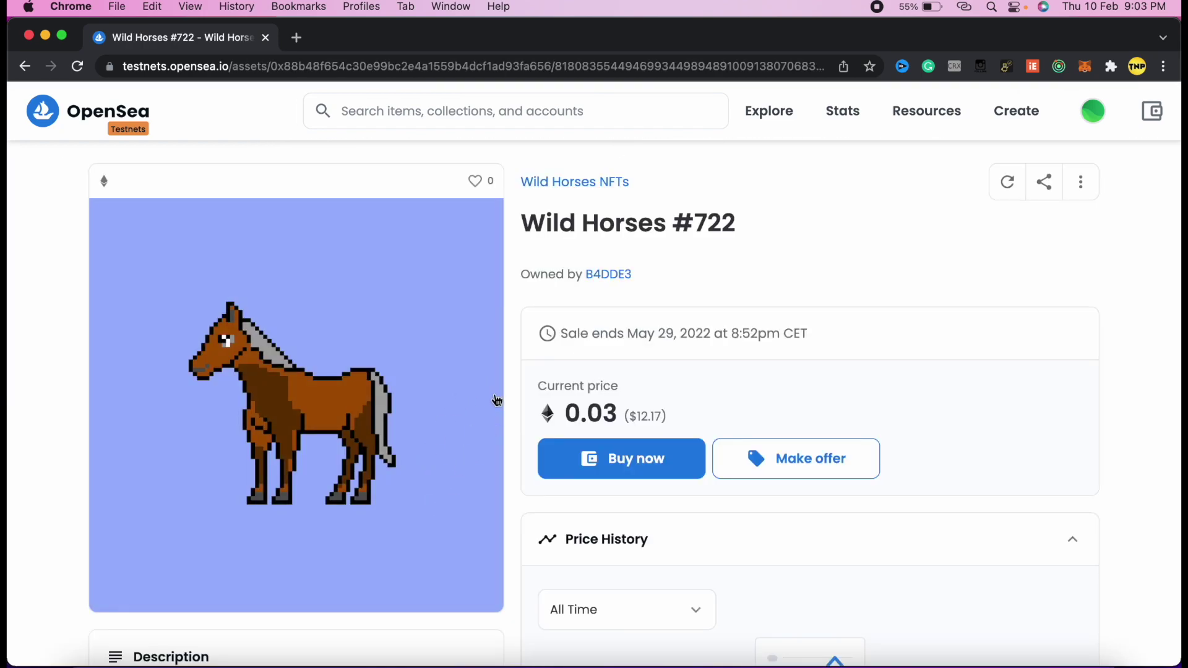
scroll(472, 451, "down", 3)
scroll(472, 451, "up", 3)
left_click(1151, 113)
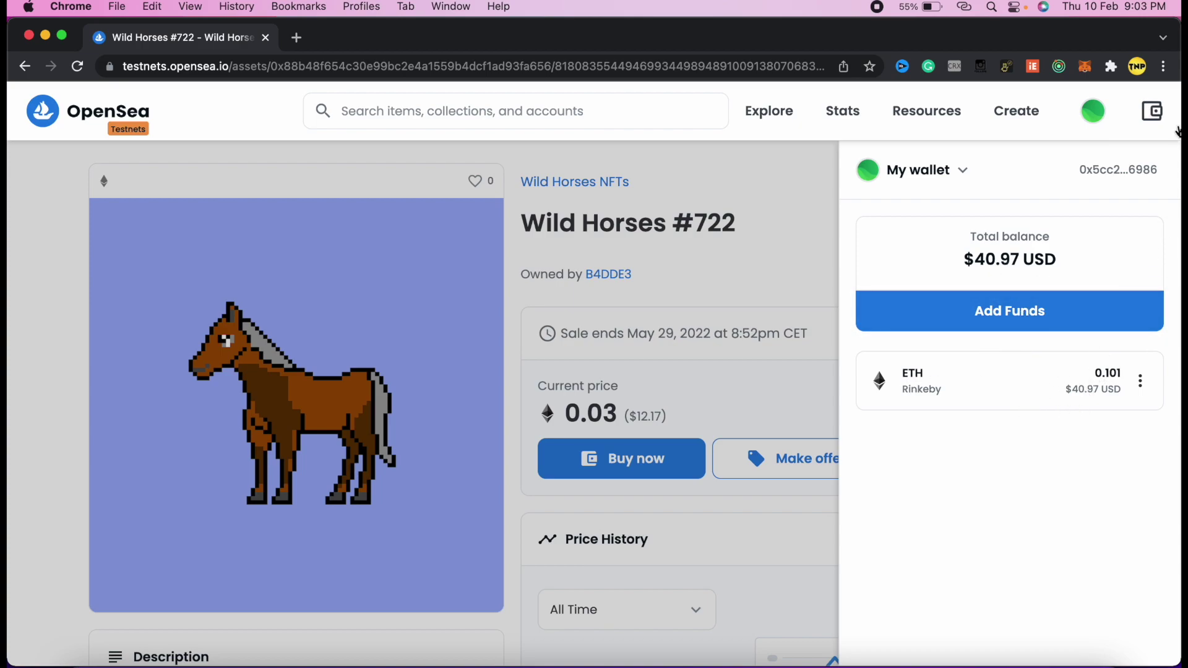
left_click(1157, 114)
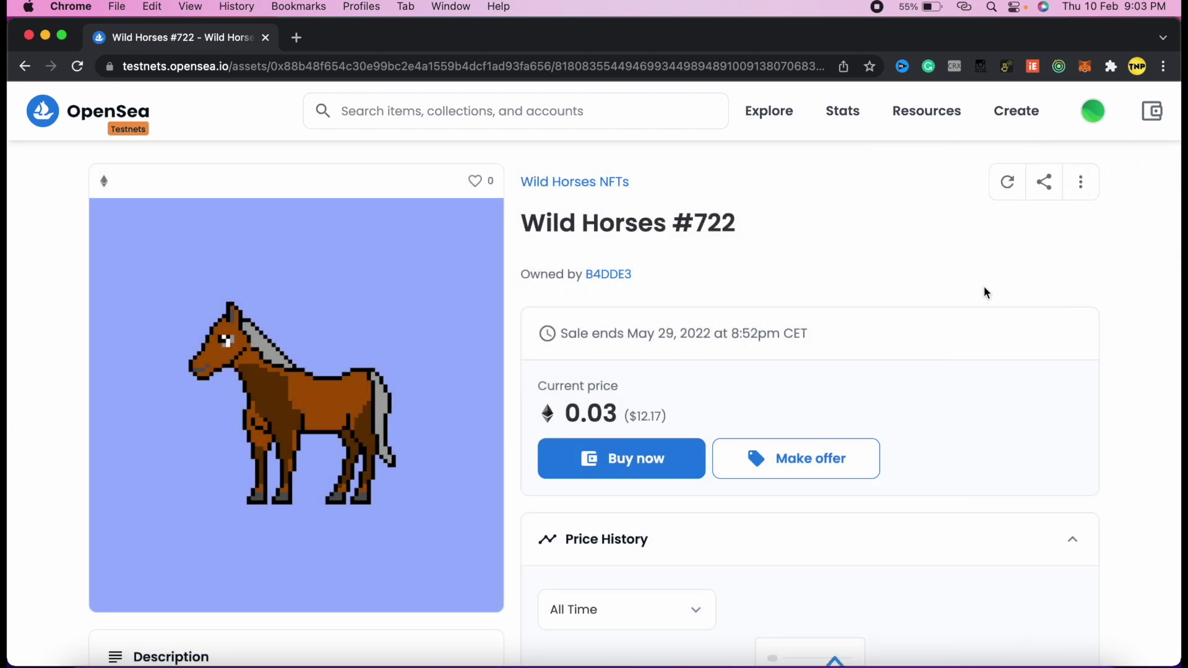
Step: Check out Wild Horses #722, accepting the unreviewed-collection warning and the Terms of Service
left_click(615, 459)
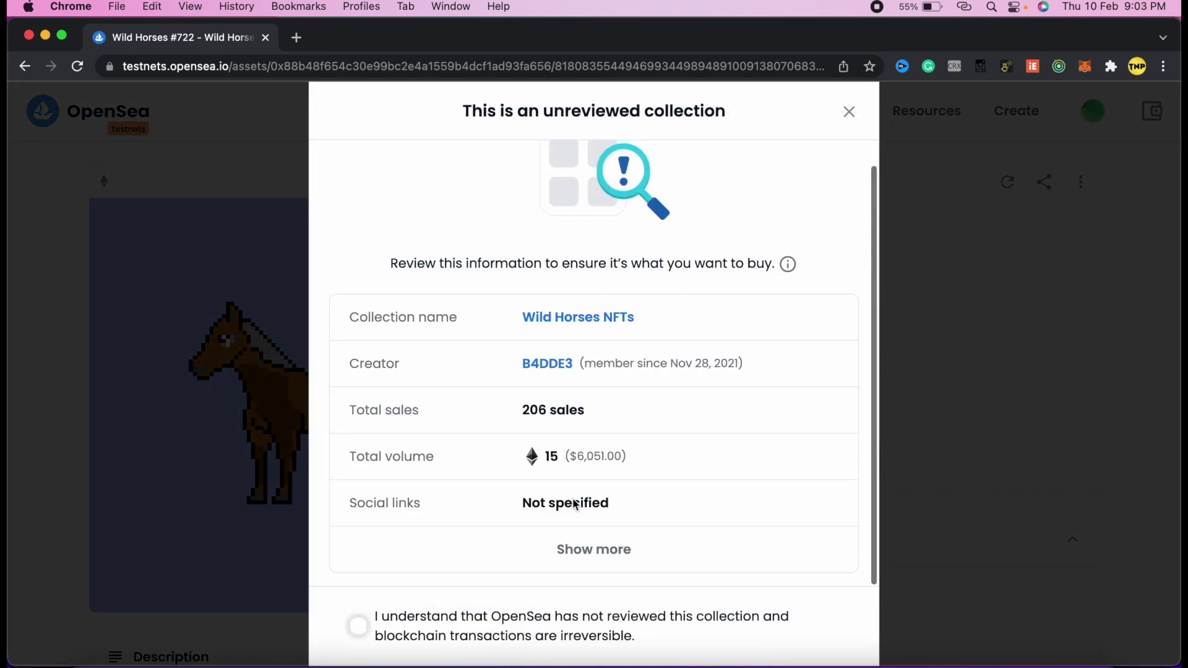
left_click(355, 627)
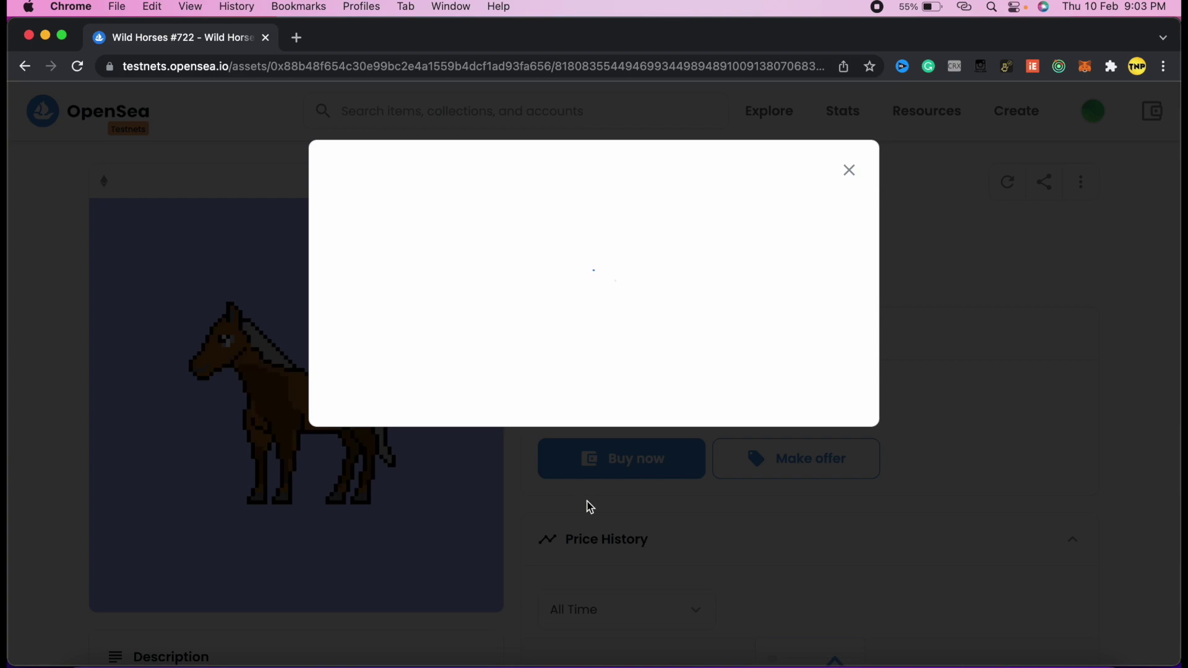
left_click(359, 438)
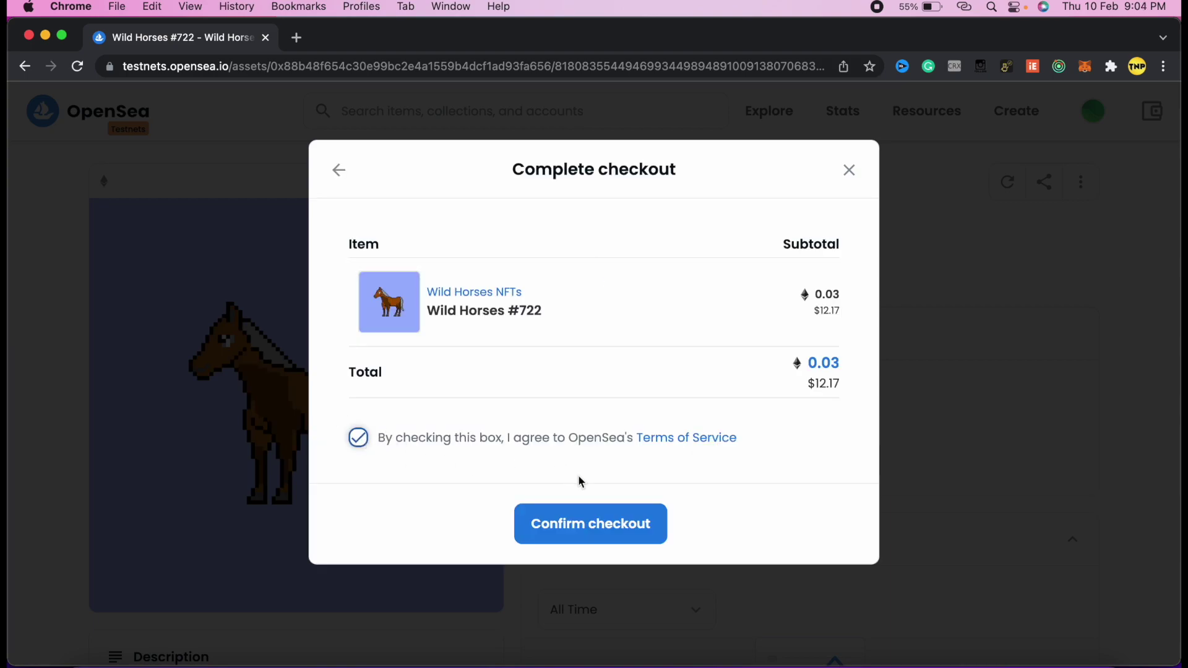
left_click(626, 533)
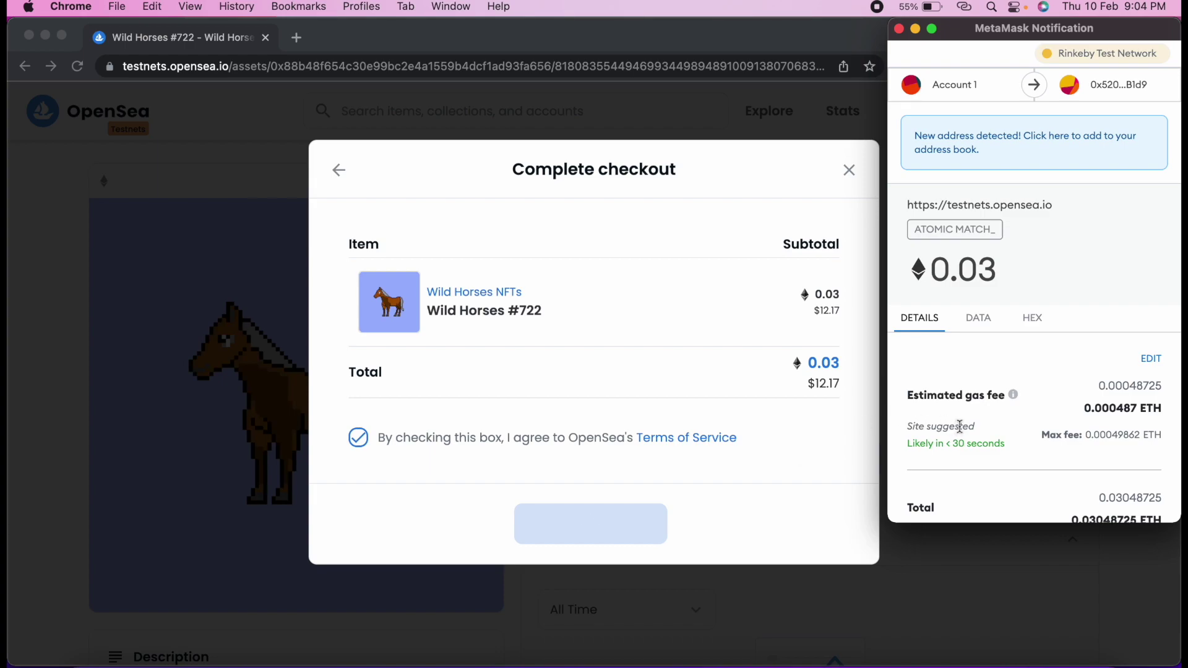
Step: Approve the 0.03 ETH payment plus gas in MetaMask
scroll(959, 426, "down", 4)
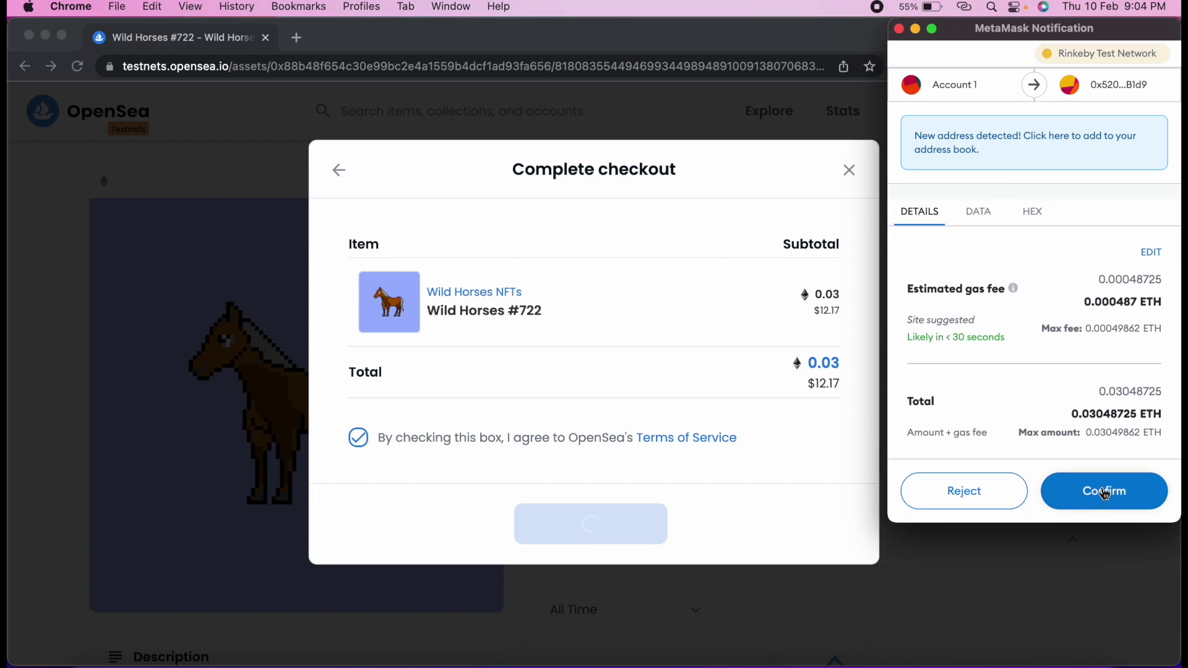
right_click(1095, 495)
key("Escape")
left_click(1098, 495)
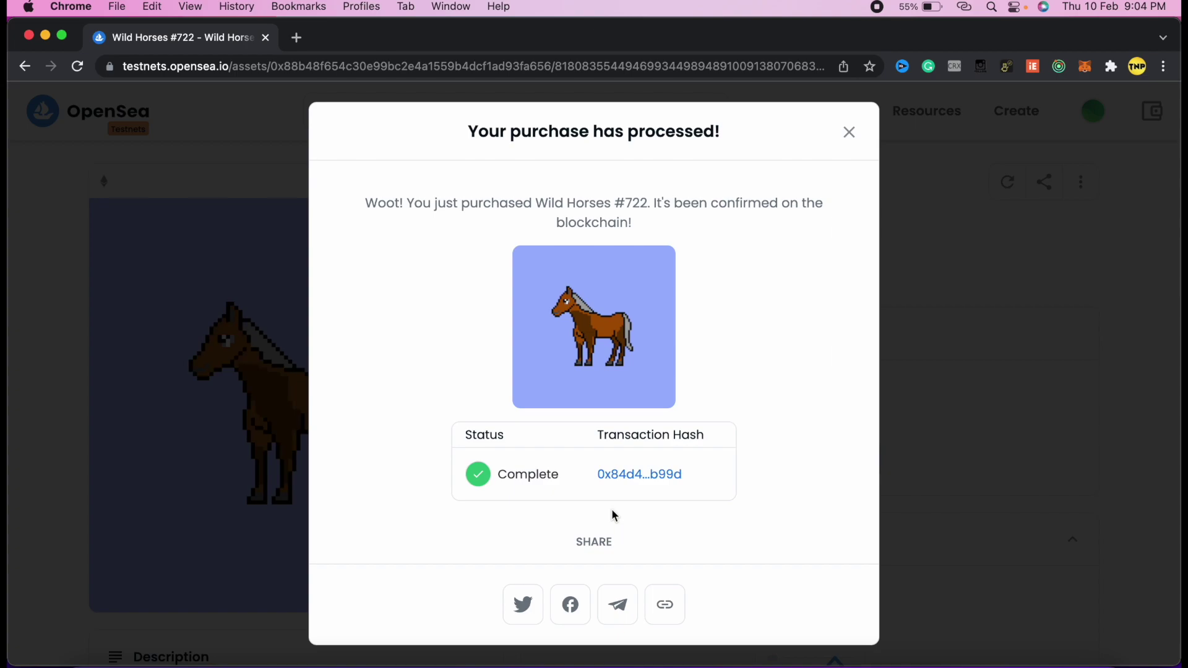
Step: Dismiss the purchase confirmation and open Wild Horses #722 from your profile's collected items
left_click(847, 130)
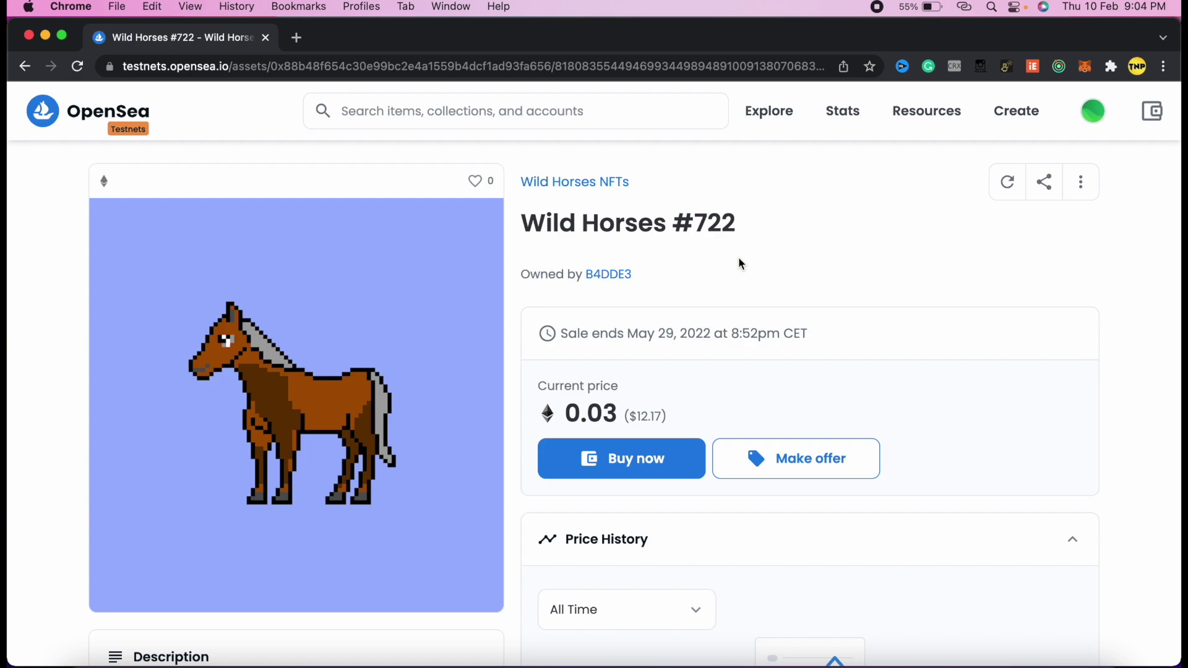
left_click(1092, 112)
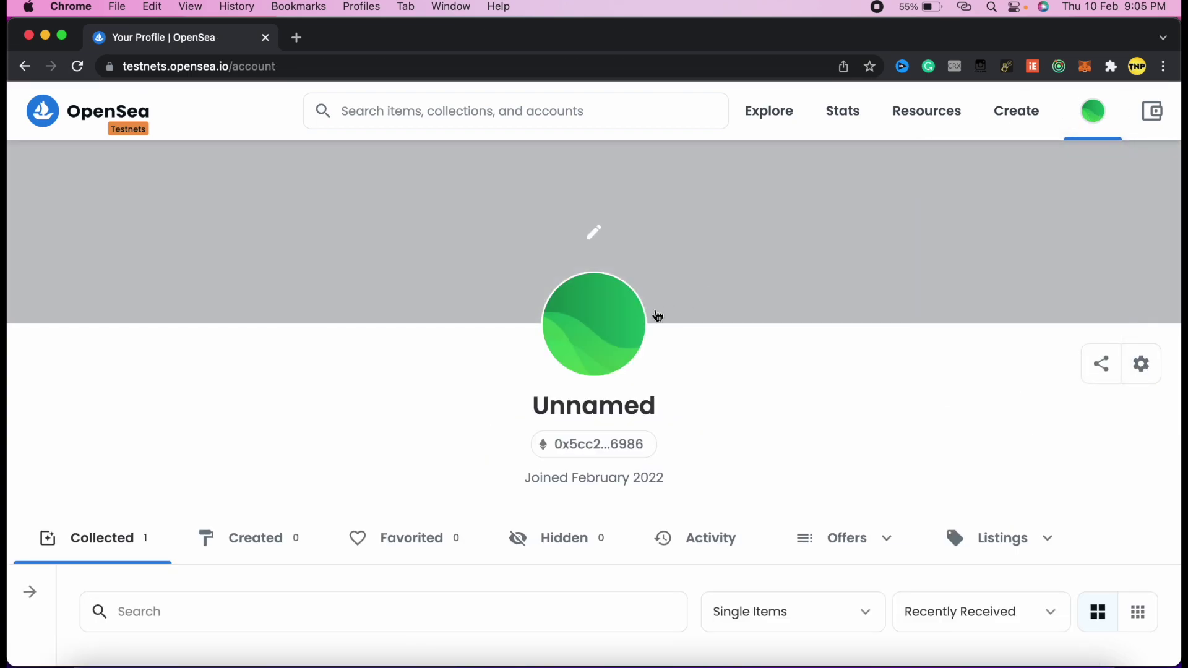
scroll(656, 371, "down", 5)
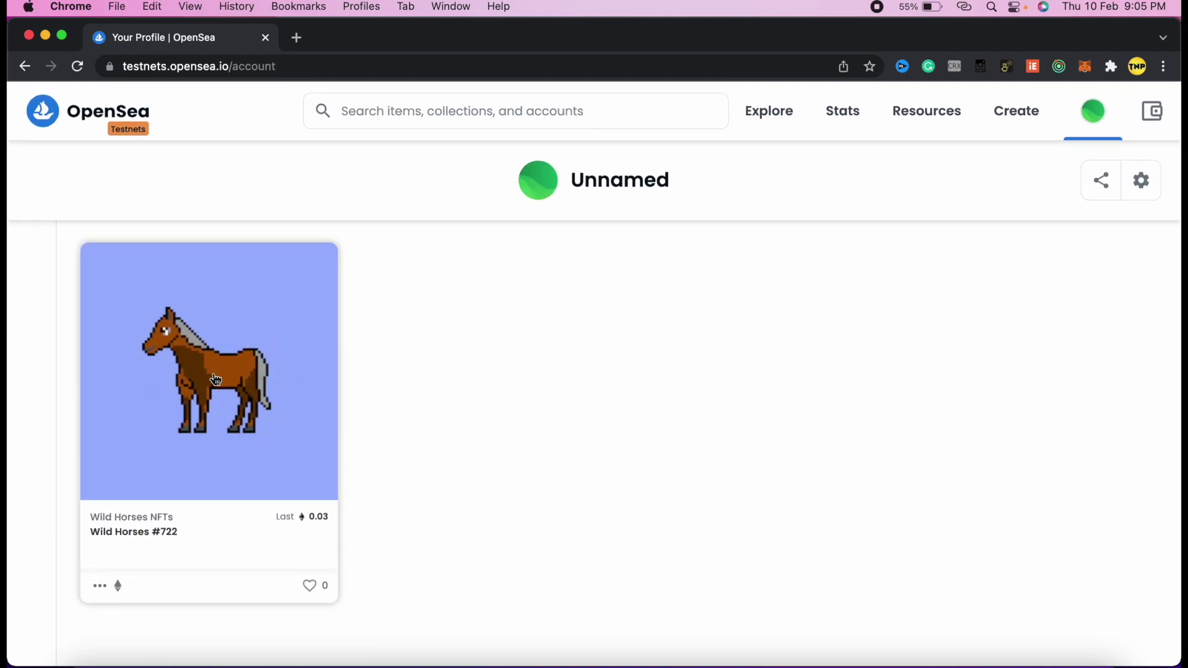
left_click(165, 382)
Step: Review the Item Activity for Wild Horses #722, then start a Sell listing
scroll(572, 512, "down", 4)
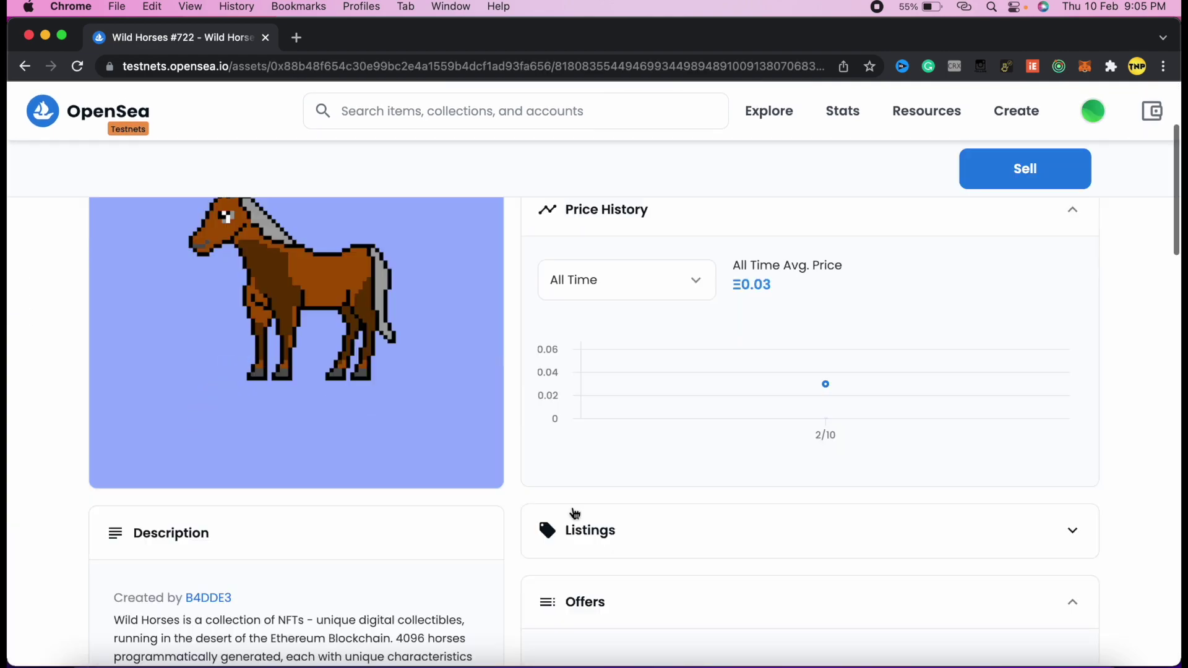
scroll(573, 514, "down", 8)
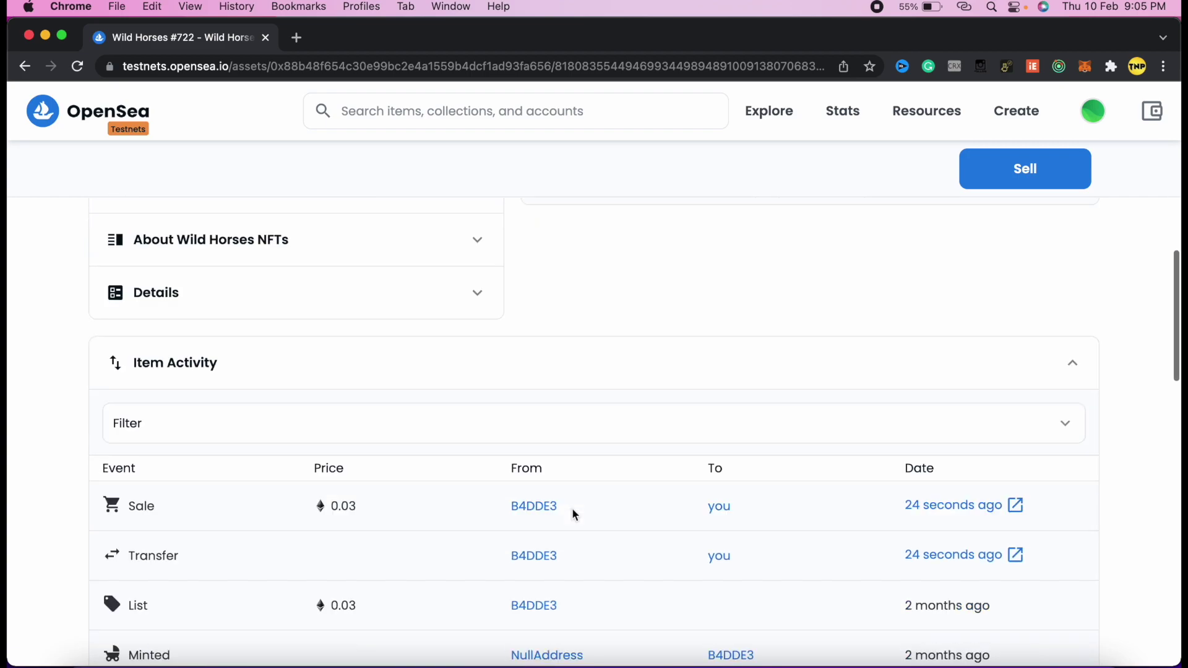
scroll(615, 487, "up", 15)
scroll(614, 488, "down", 1)
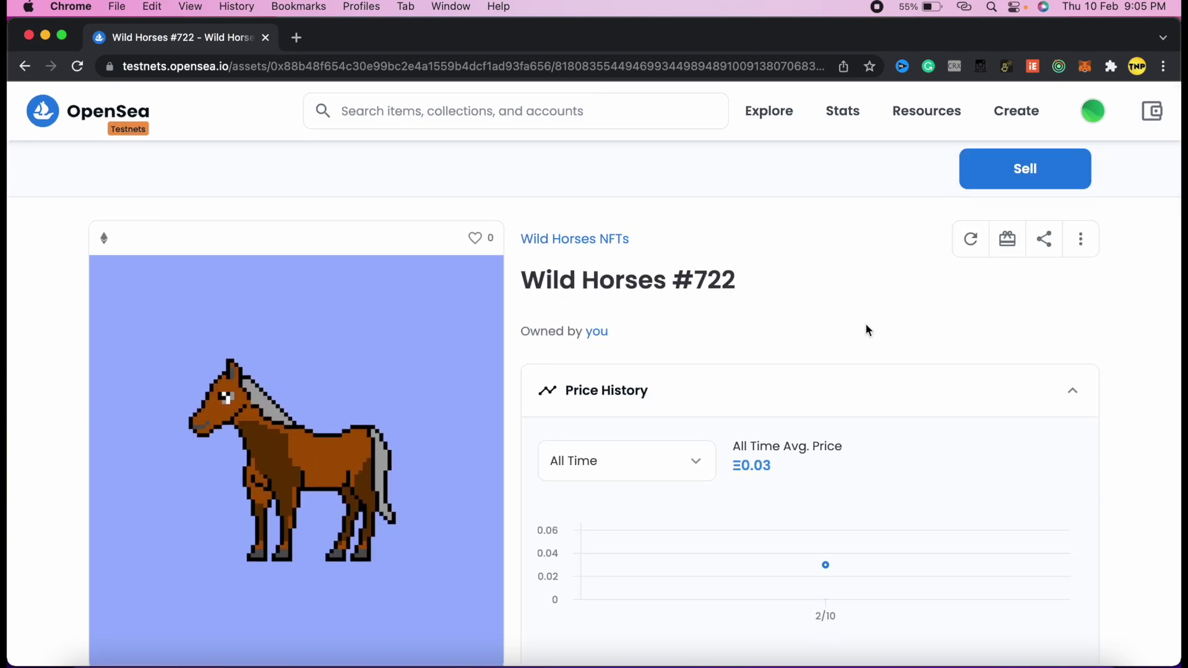
scroll(866, 329, "down", 8)
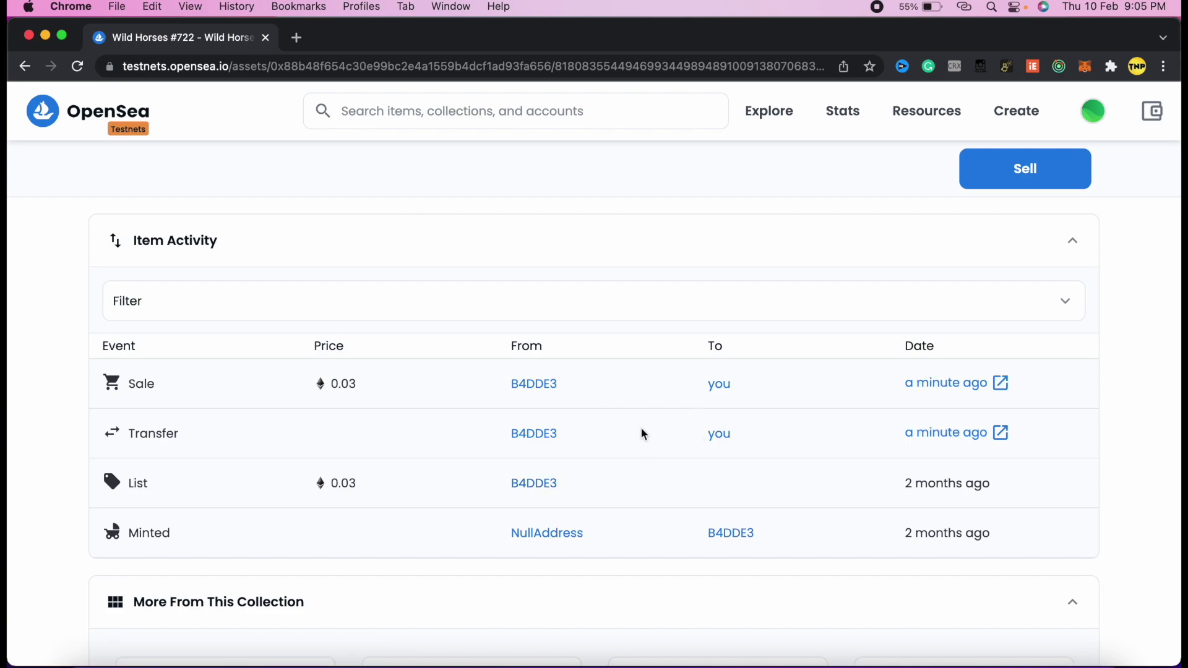
scroll(720, 391, "up", 8)
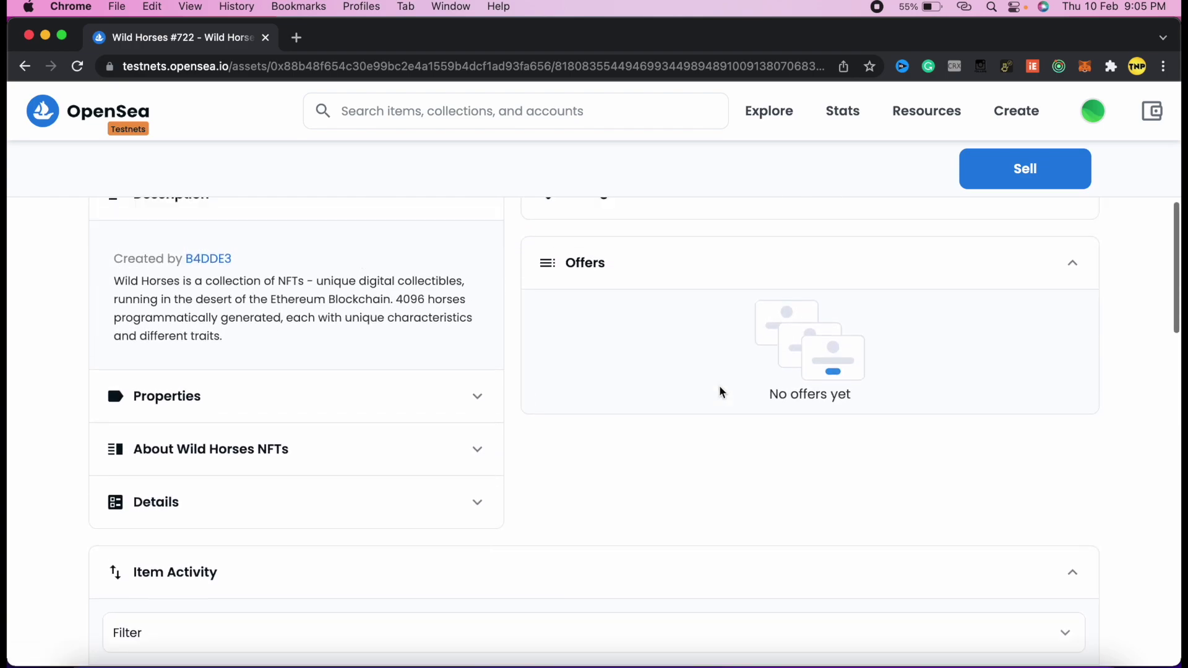
scroll(719, 384, "up", 7)
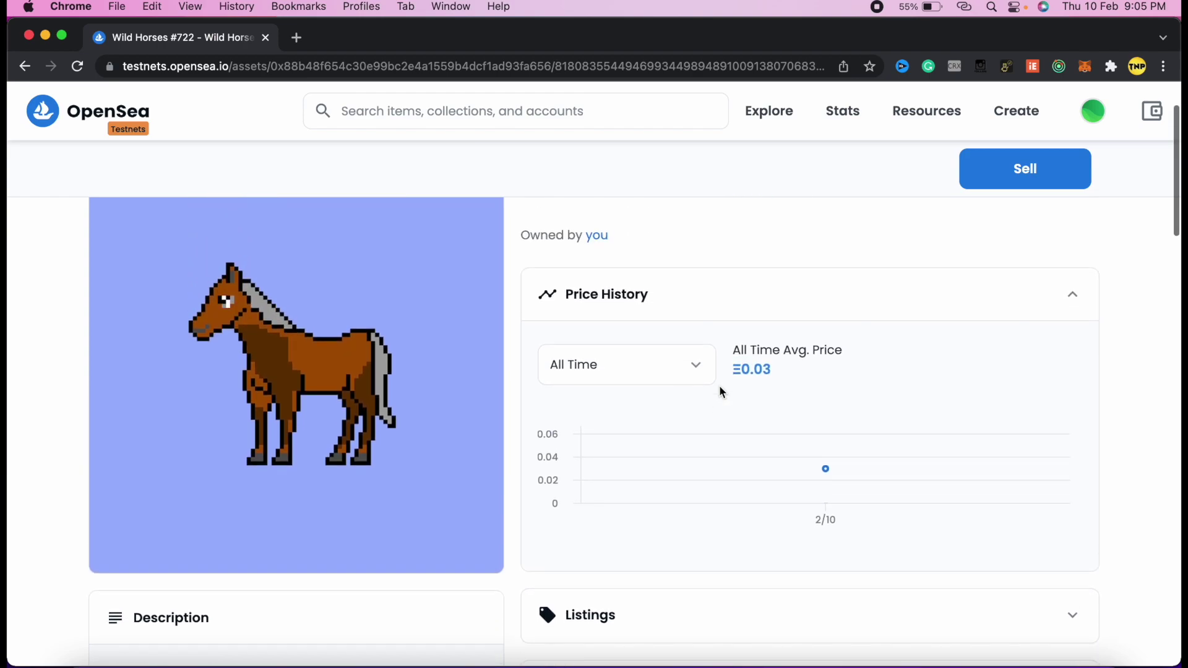
left_click(1035, 170)
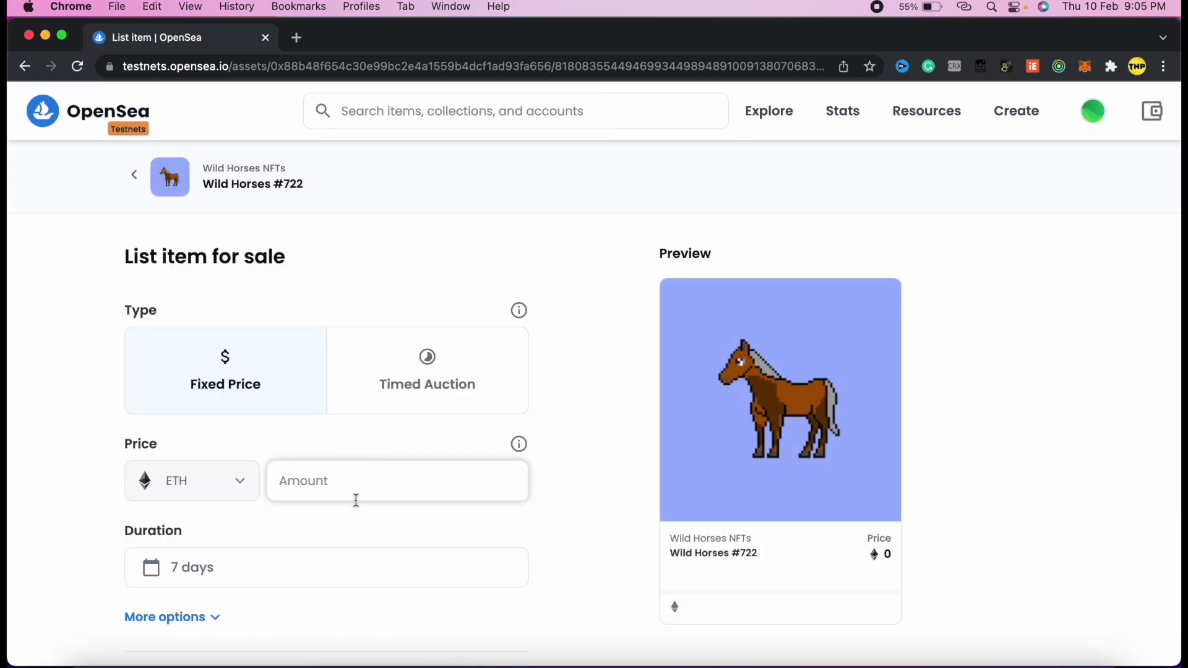
Step: Enter a 0.5 ETH fixed price, keep the 7-day duration, and submit the listing
scroll(349, 505, "down", 3)
scroll(348, 512, "down", 2)
scroll(348, 512, "up", 4)
left_click(396, 450)
type("0")
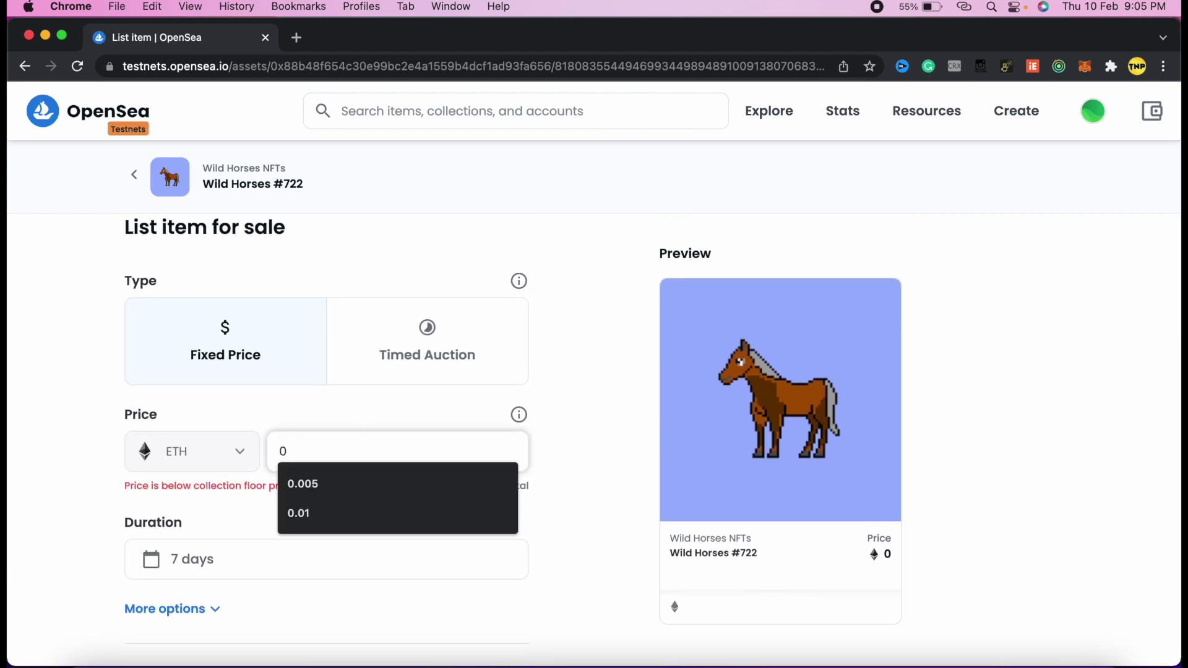
type(".5")
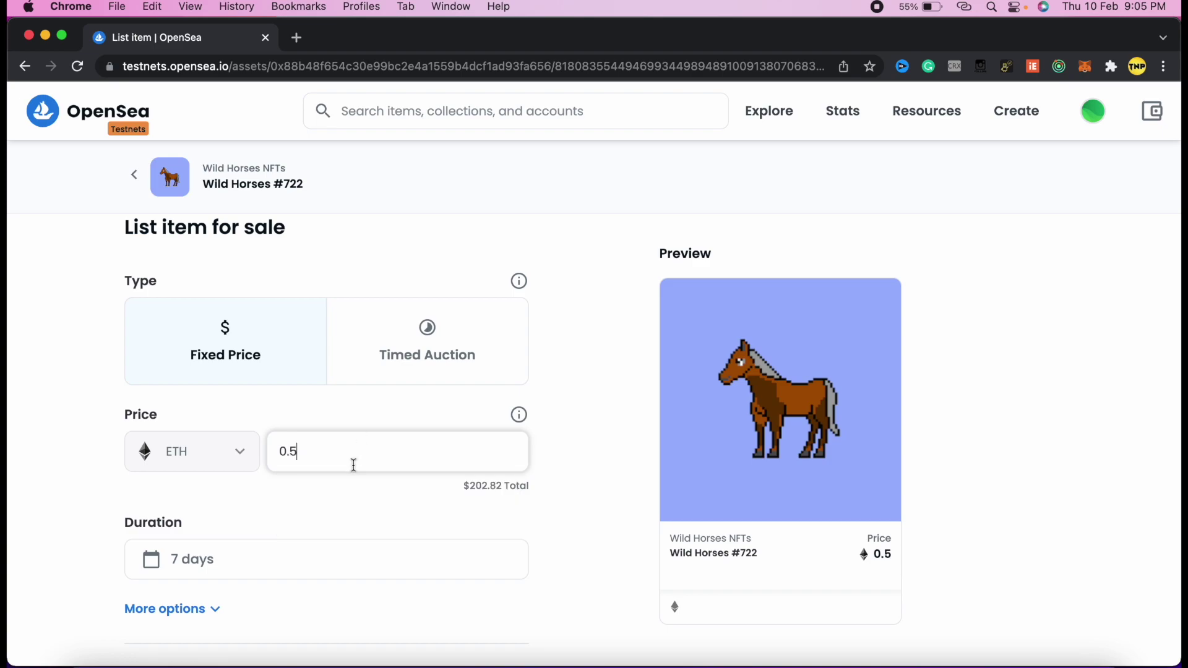
scroll(321, 490, "down", 3)
left_click(220, 401)
left_click(54, 420)
scroll(219, 453, "down", 3)
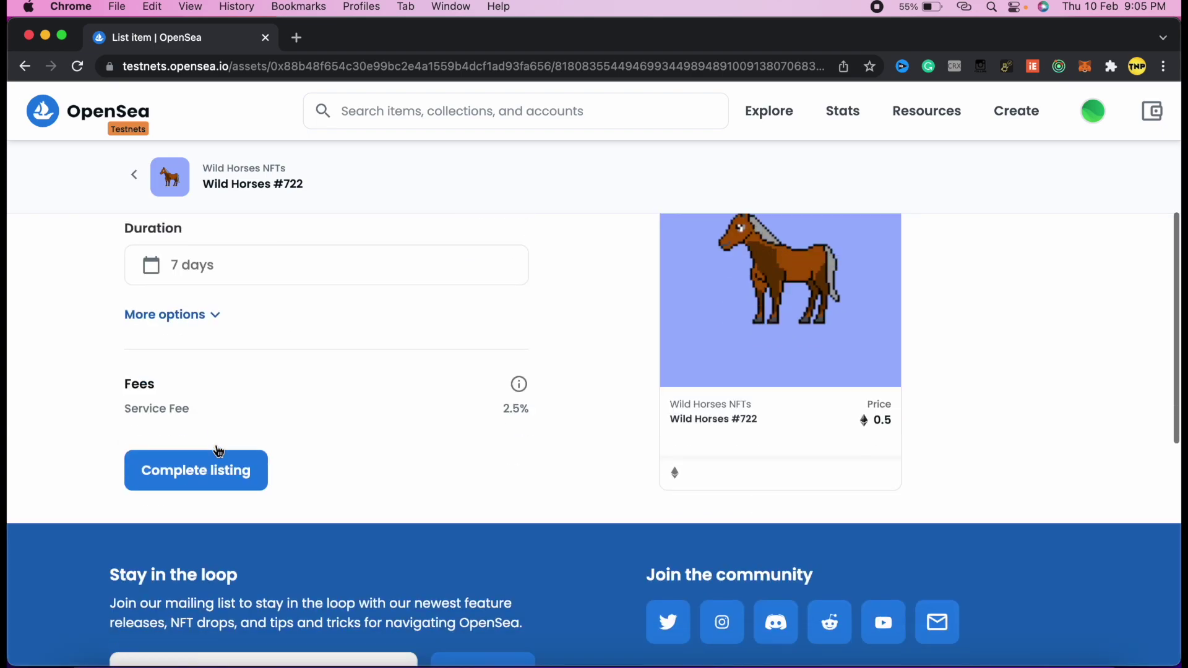
left_click(213, 480)
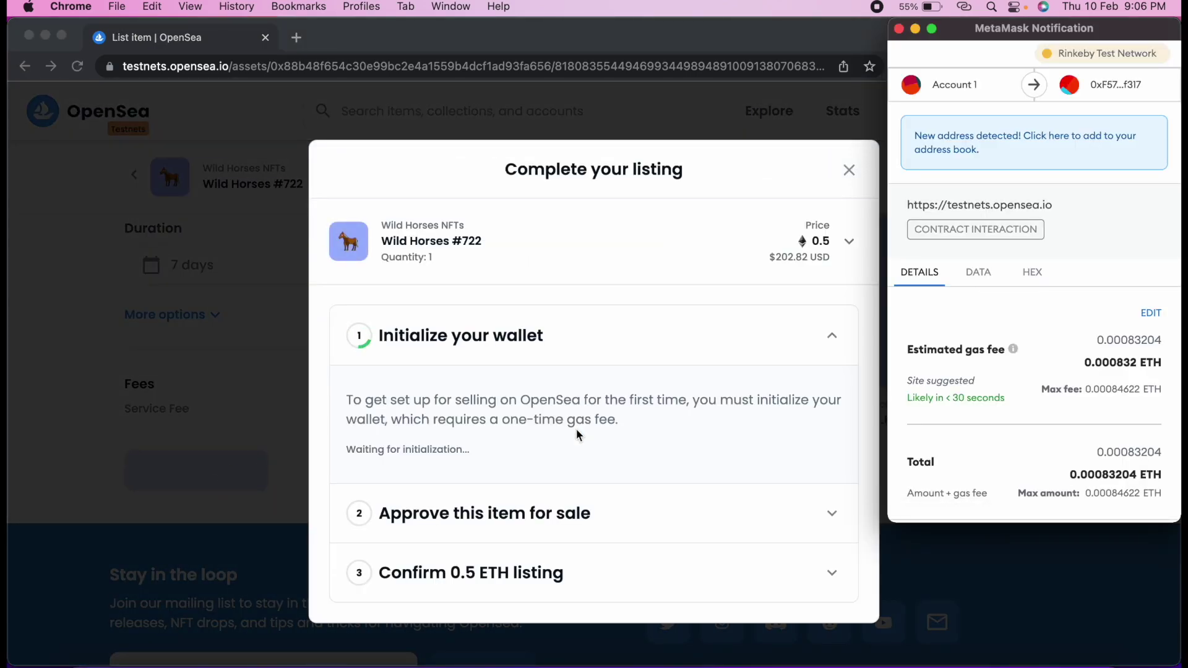
Step: Approve the one-time wallet initialization and sign the 0.5 ETH listing in MetaMask
scroll(975, 350, "down", 2)
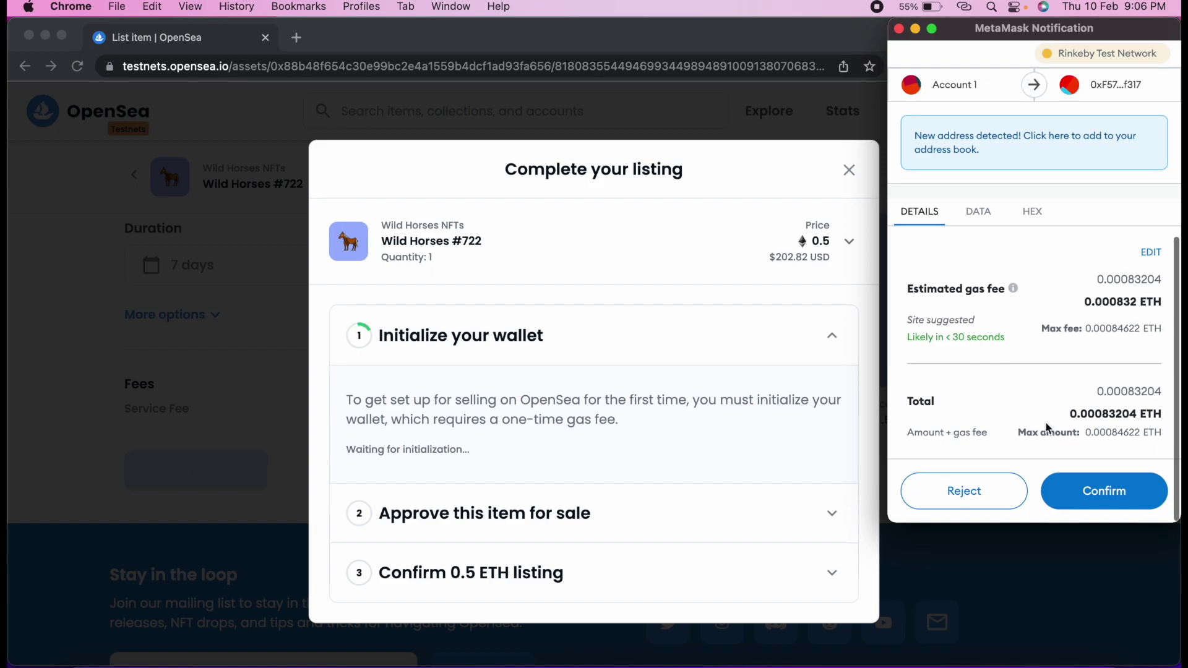
left_click(1093, 493)
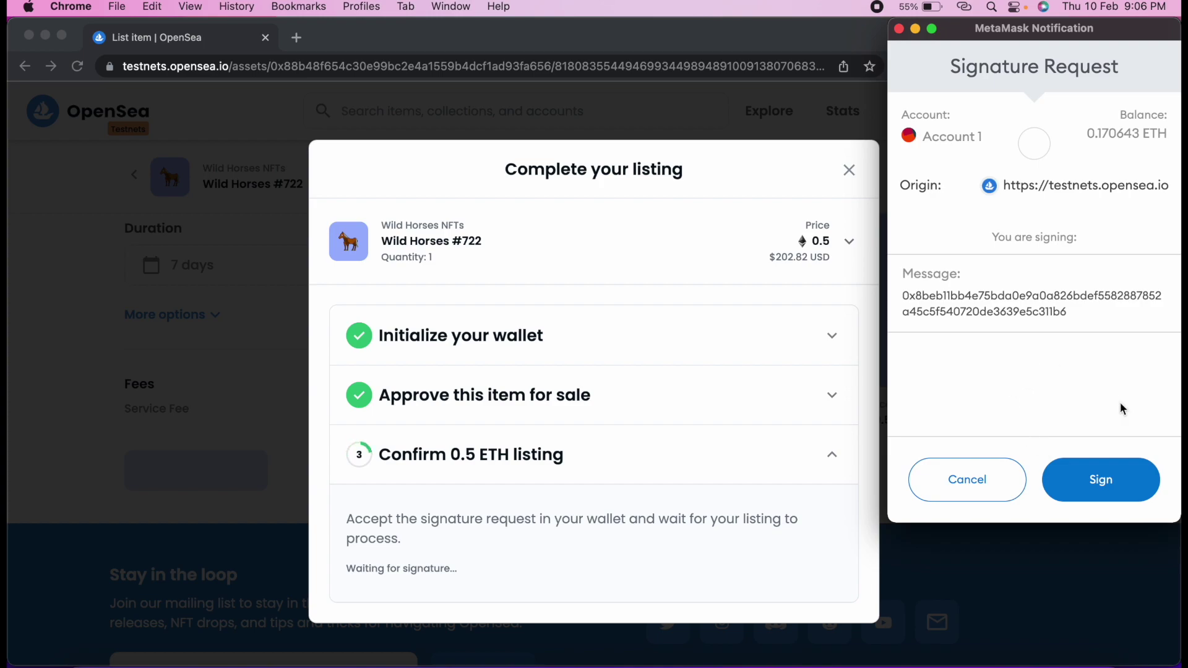
left_click(1097, 473)
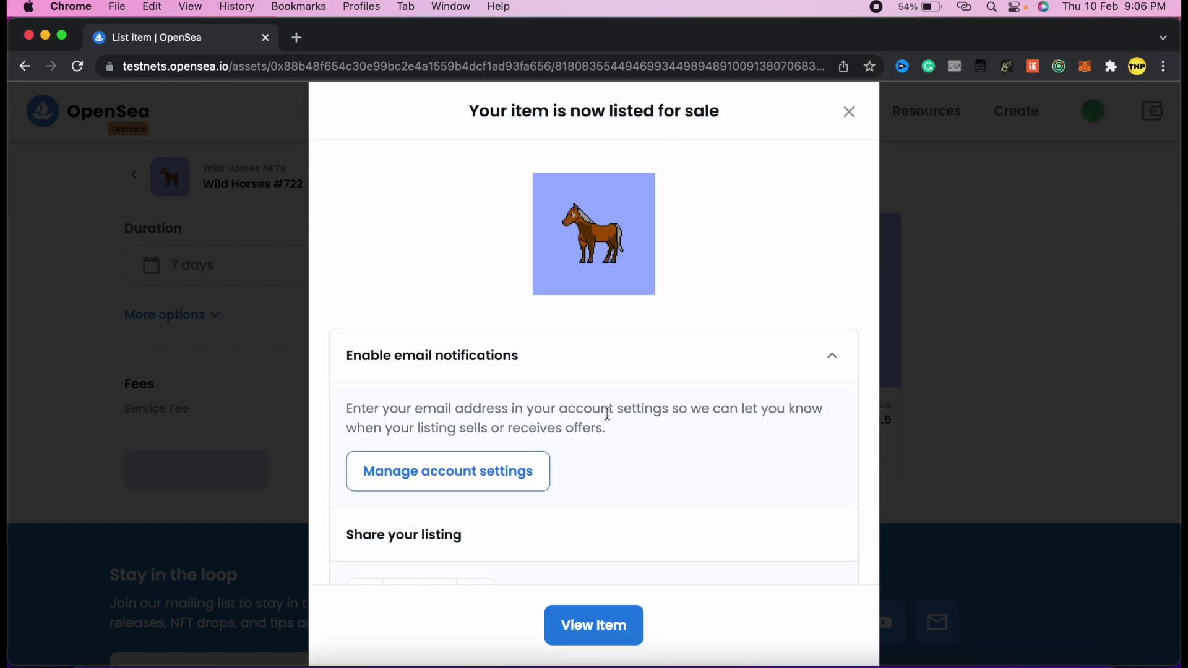
scroll(607, 413, "down", 3)
scroll(608, 417, "up", 3)
scroll(609, 419, "down", 3)
left_click(848, 111)
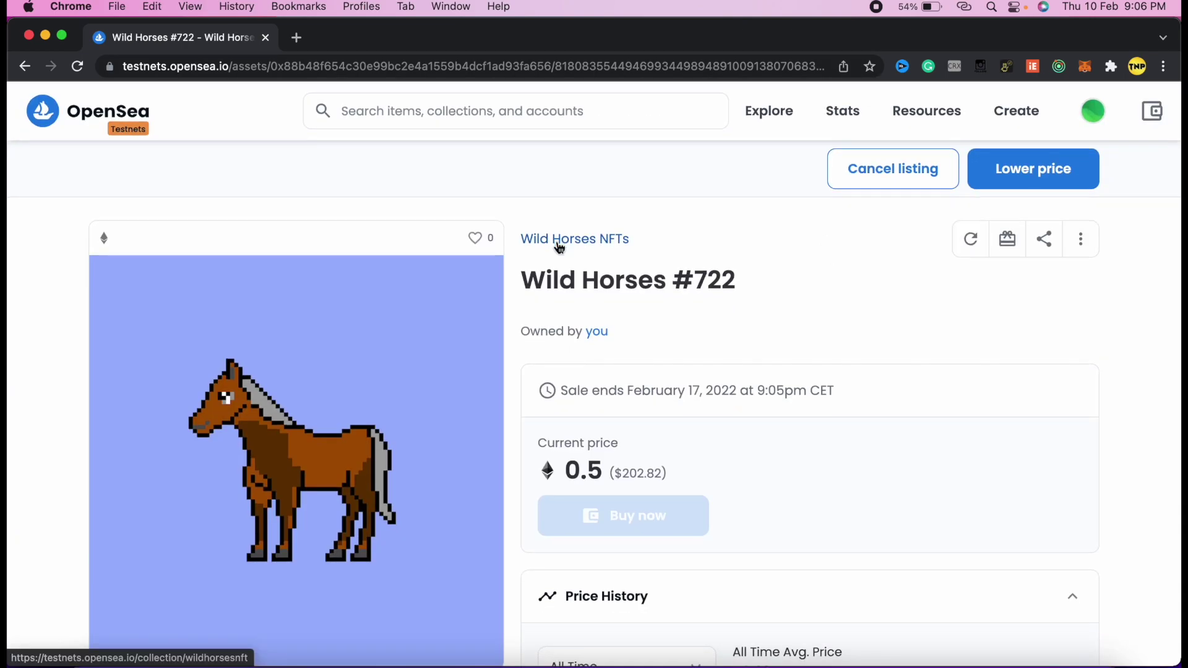
scroll(558, 246, "down", 3)
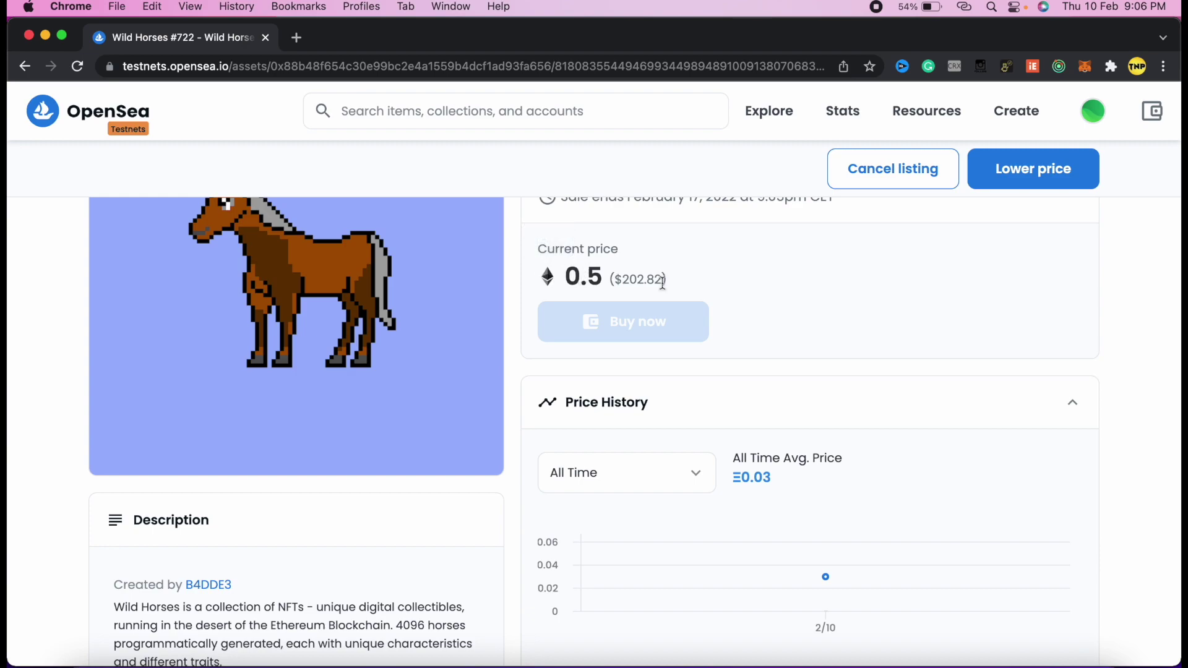
scroll(662, 282, "up", 5)
scroll(671, 470, "down", 15)
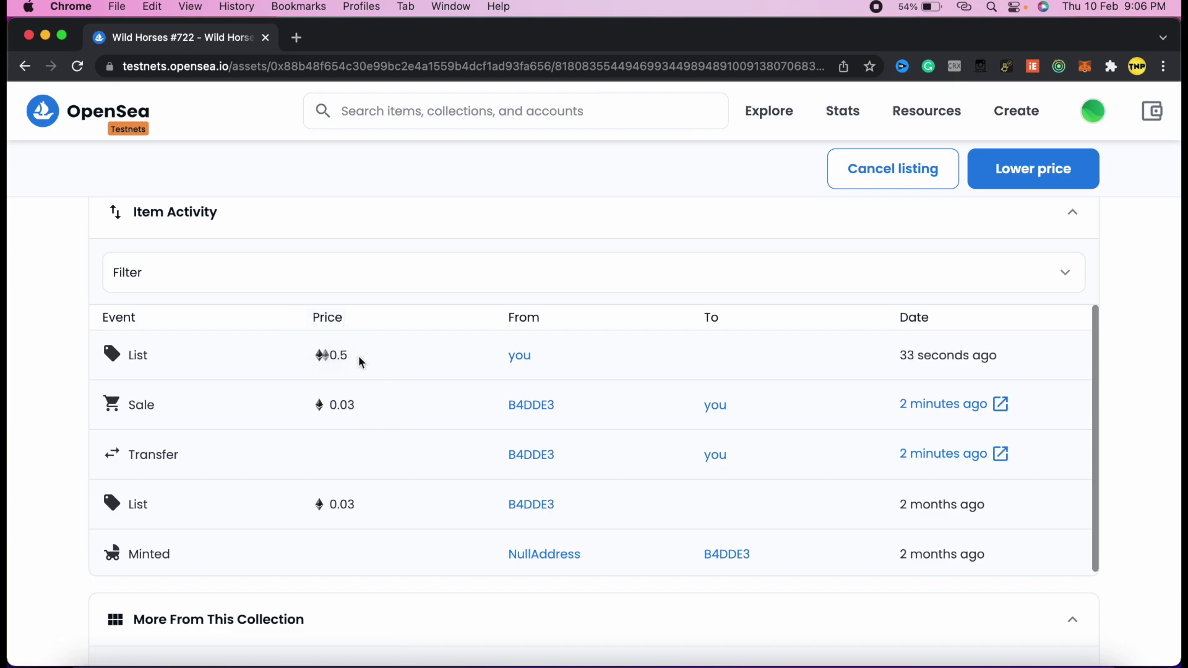
scroll(437, 376, "up", 15)
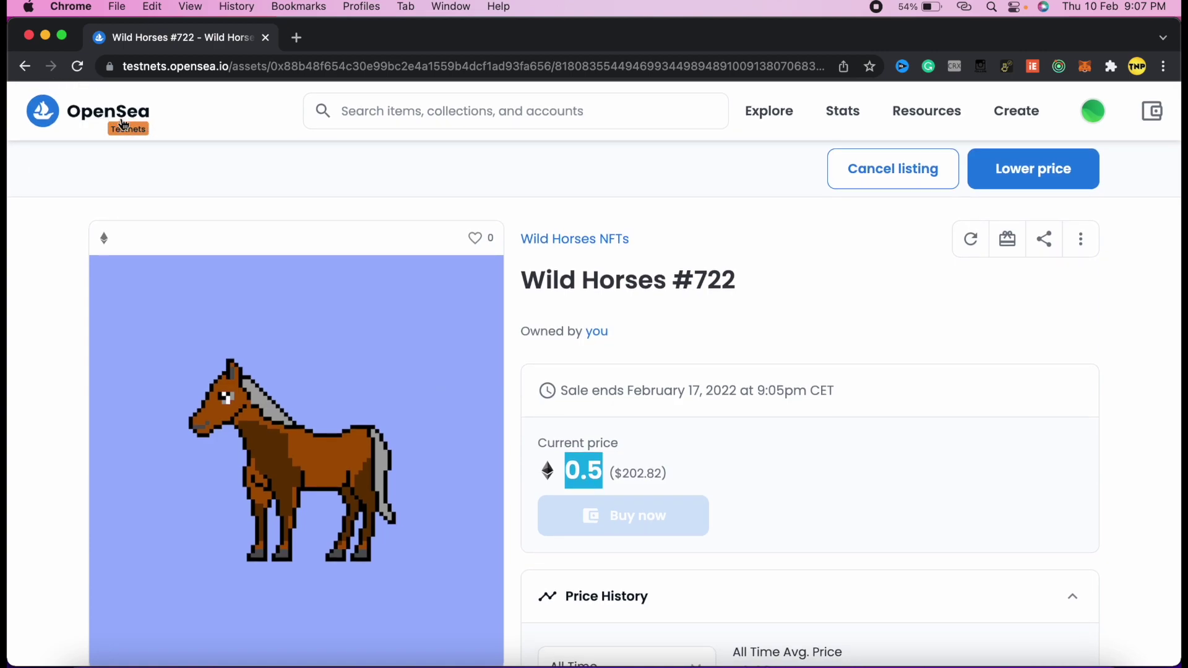
mouse_move(138, 135)
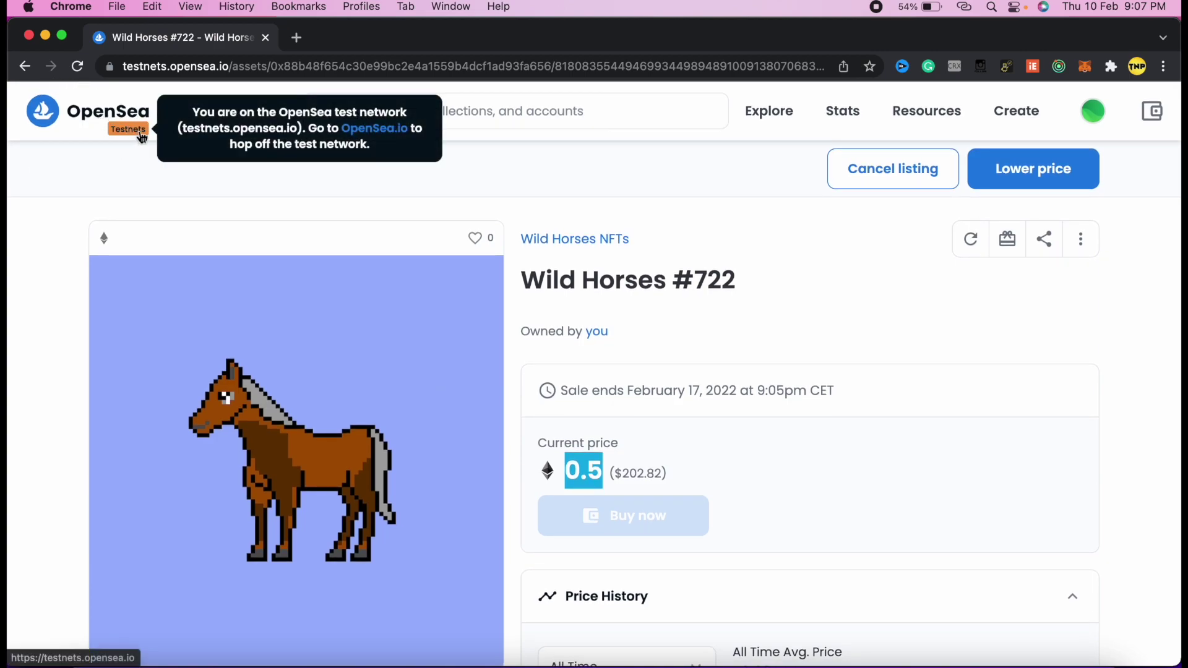
Step: Load opensea.io in a new browser tab and scroll through the homepage
left_click(296, 37)
type("opensea.io")
key("Return")
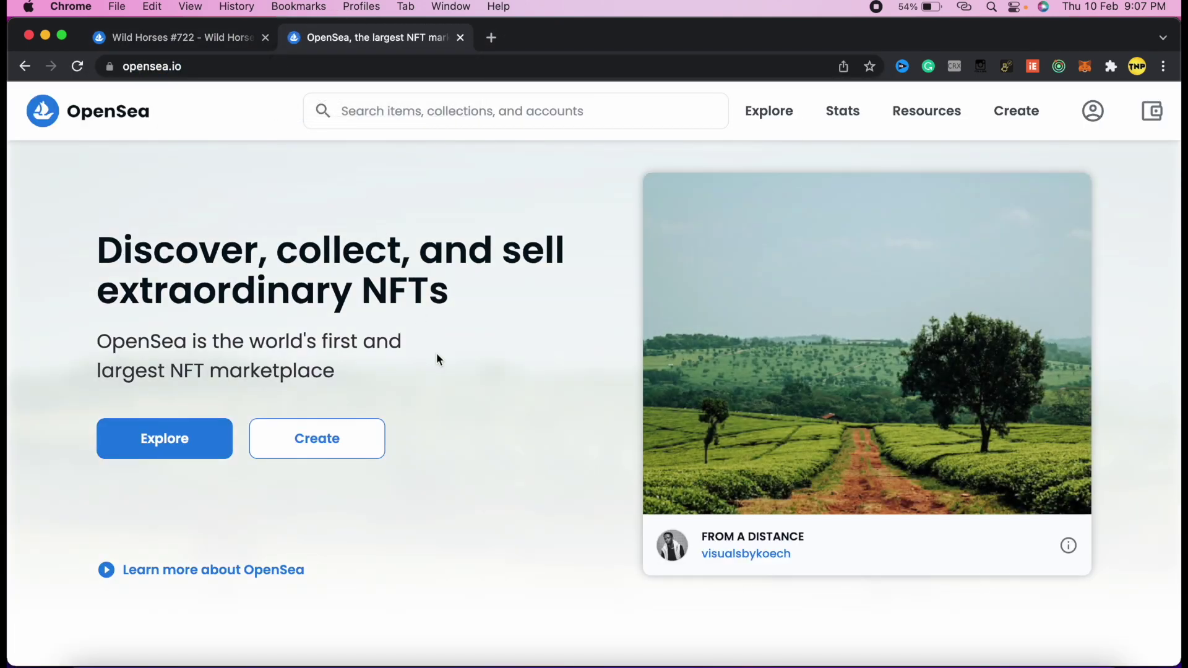
scroll(437, 356, "down", 10)
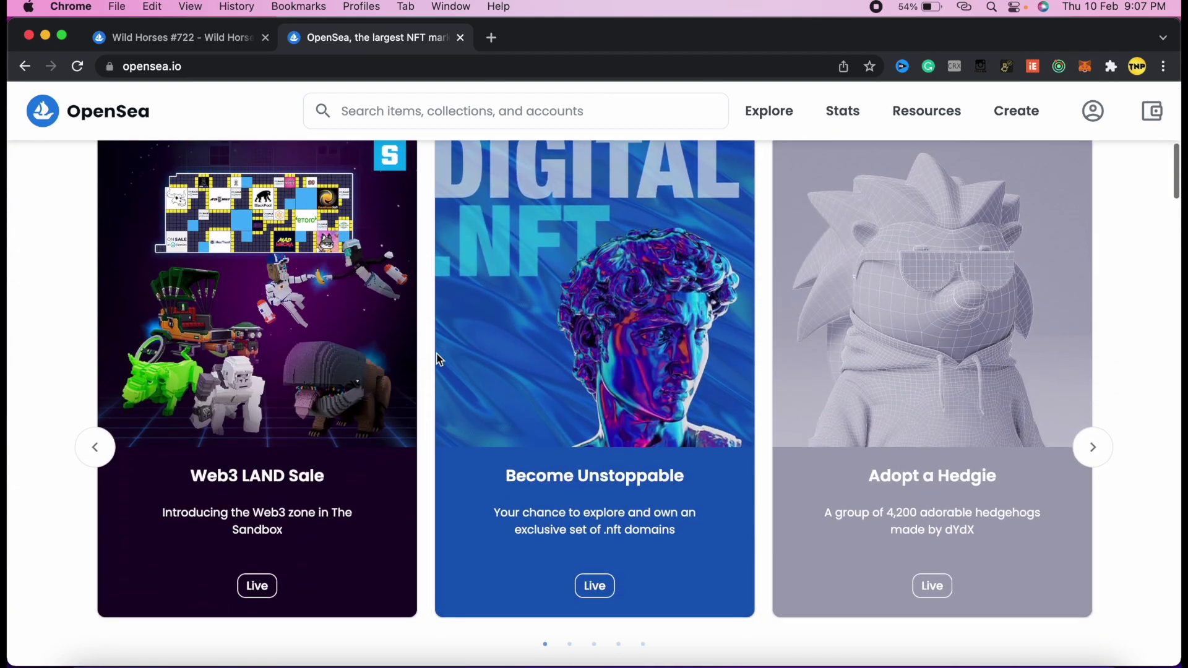
scroll(438, 357, "down", 10)
scroll(438, 356, "up", 2)
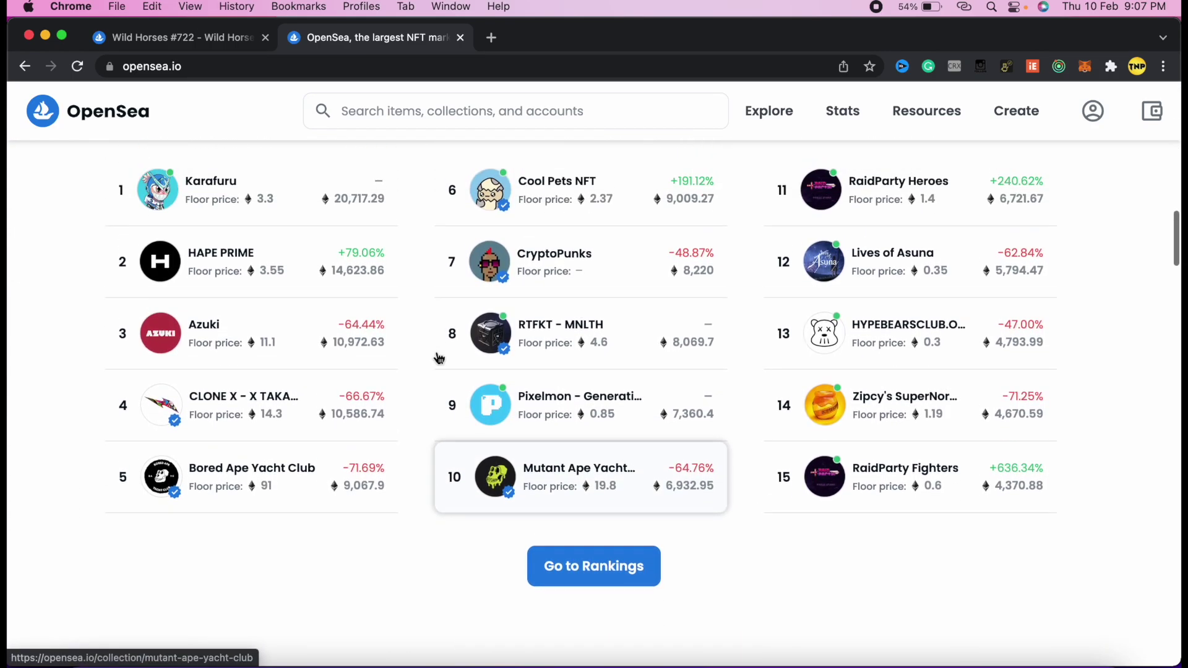
scroll(438, 358, "up", 3)
Step: Return to the Wild Horses #722 tab and review its 0.5 ETH listing
left_click(175, 37)
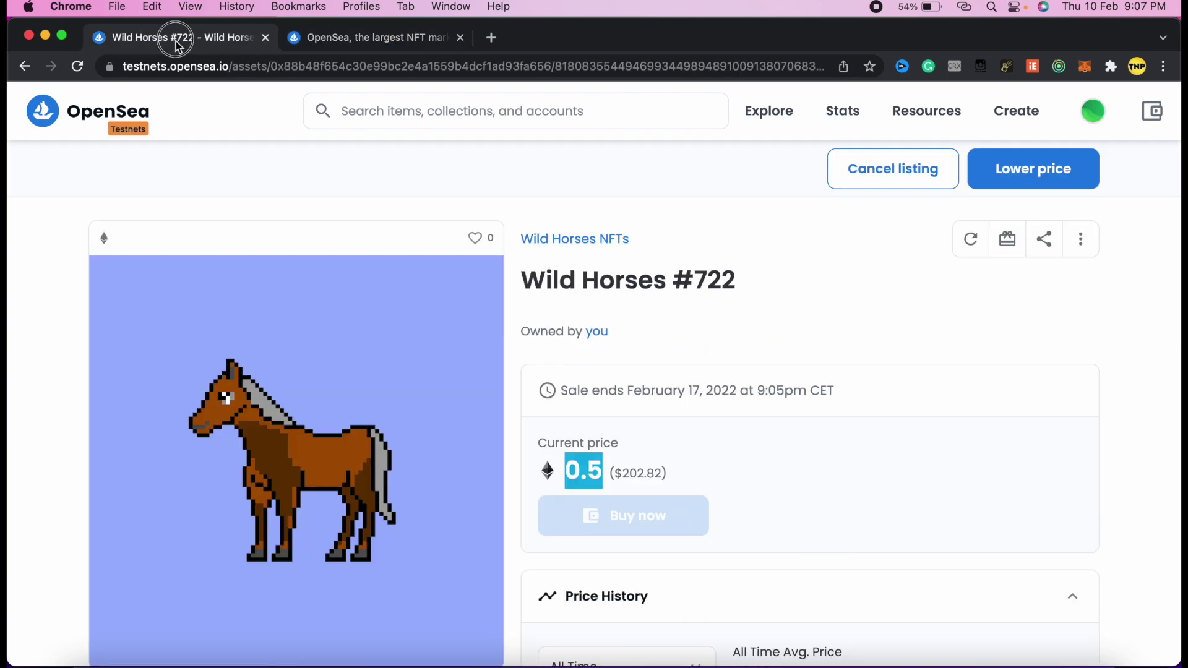
scroll(443, 445, "down", 2)
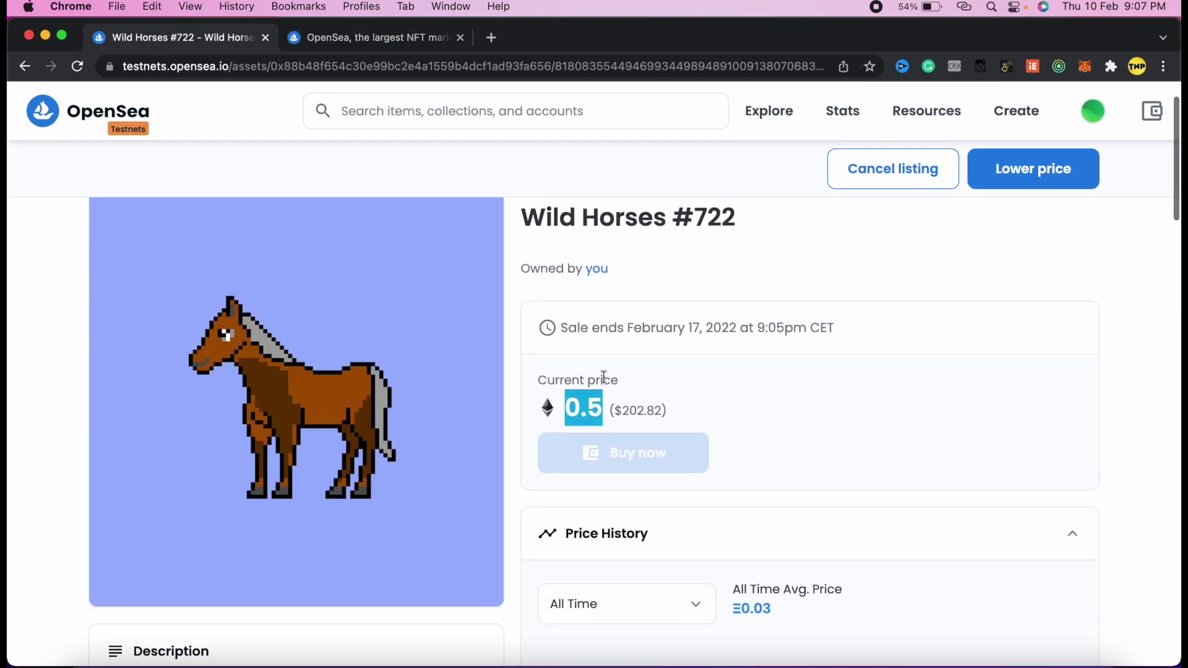
left_click(716, 376)
scroll(716, 376, "up", 2)
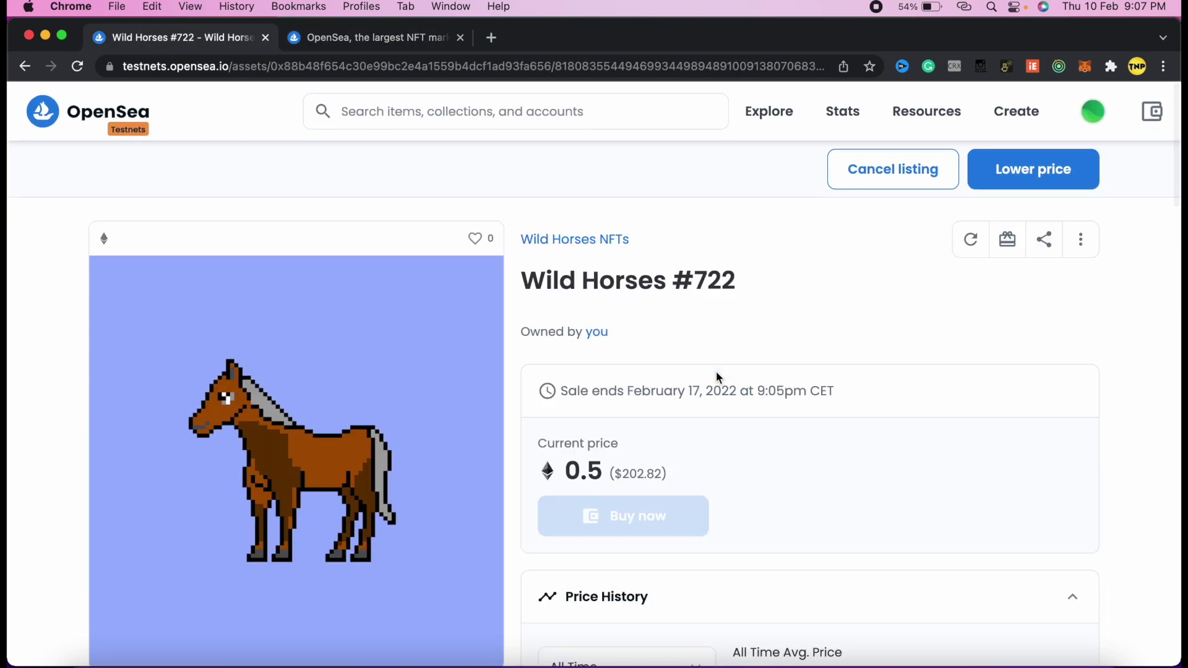
scroll(716, 373, "down", 1)
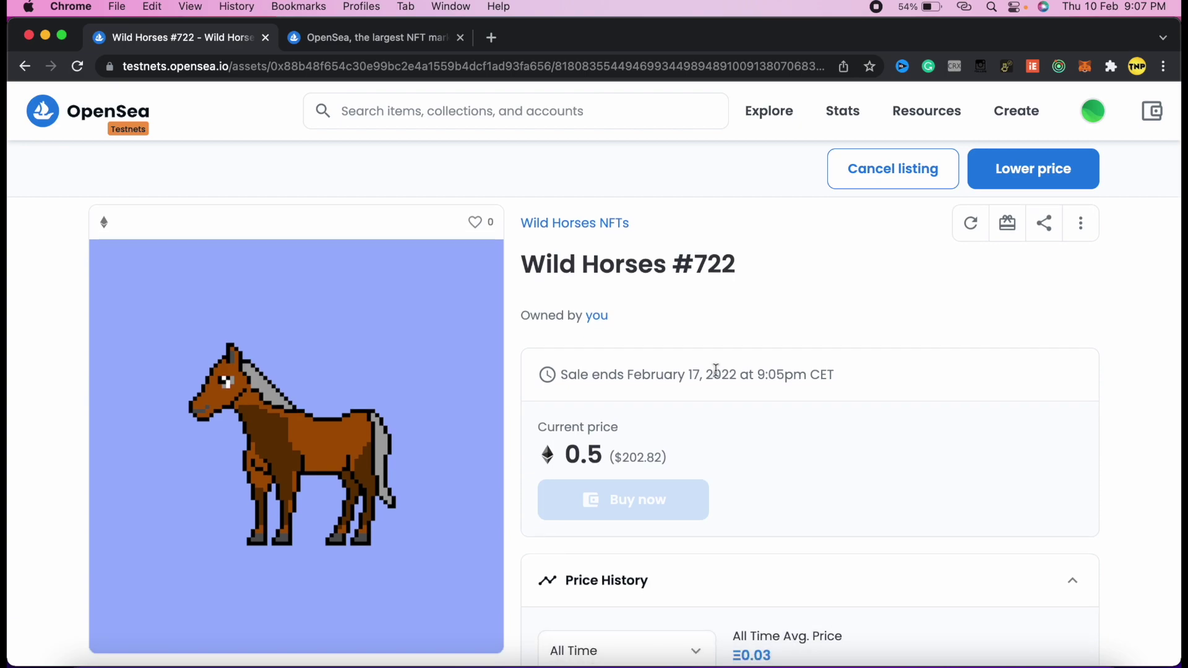